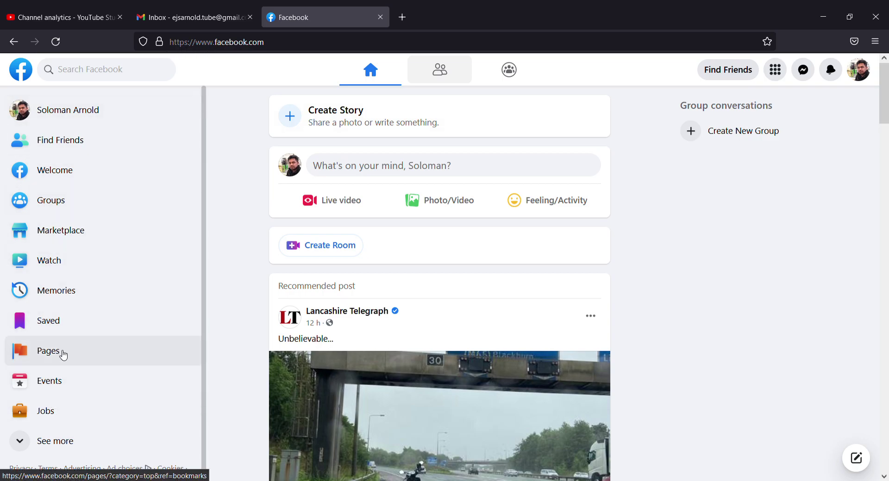
Step: Go to the Pages you manage and start creating a new page
click(64, 356)
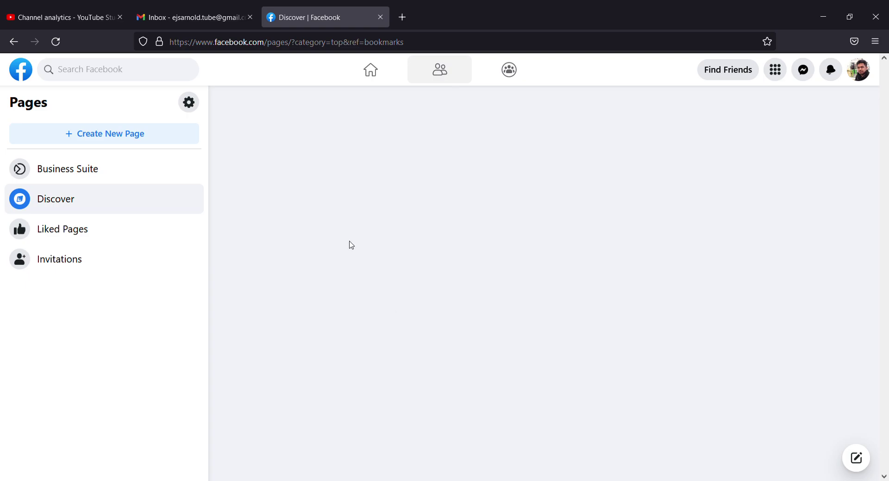
click(95, 140)
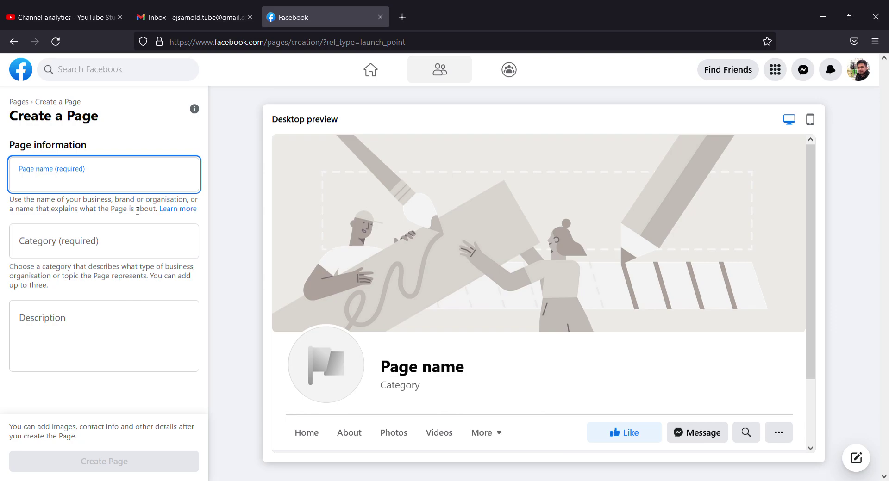
Step: Name the page 'Click Photos' and set its category to Photography and videography
text(Cl)
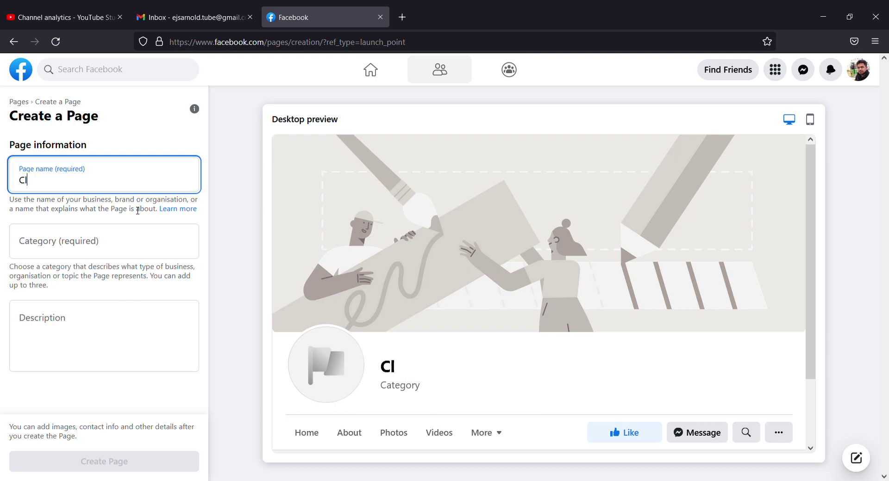
text(ick Photos)
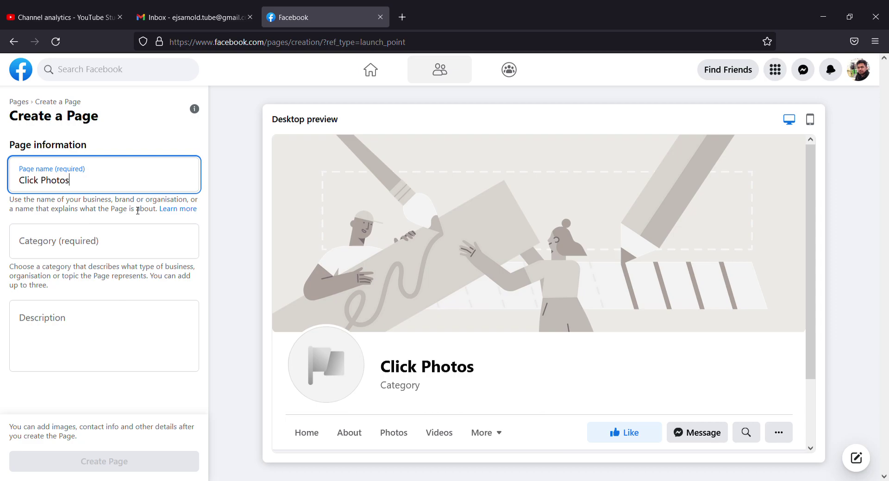
click(82, 240)
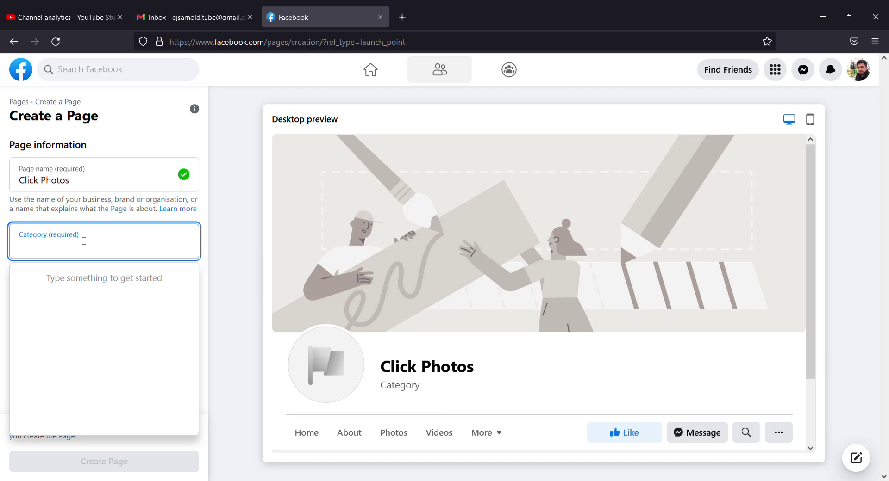
text(res)
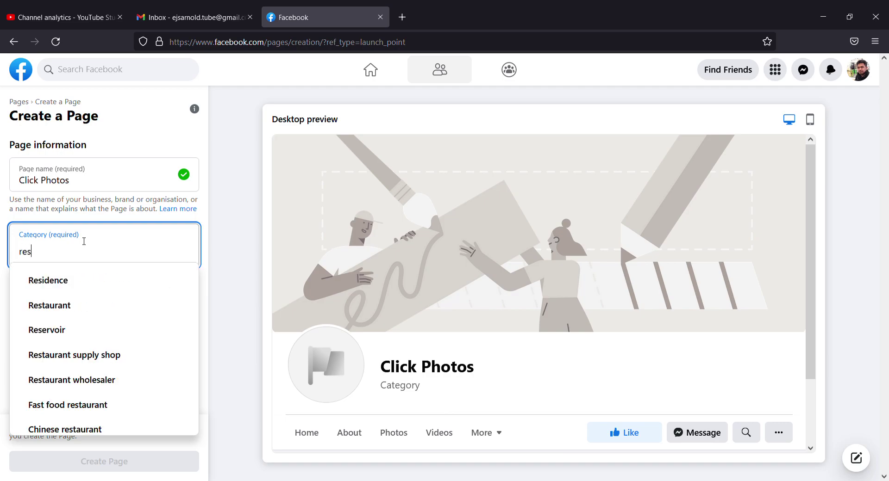
key(BackSpace)
key(BackSpace)
key(BackSpace)
text(ph)
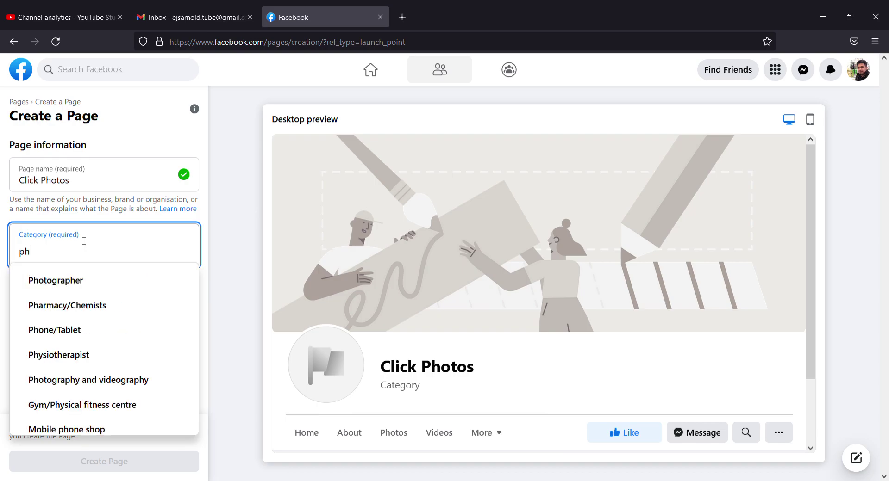
text(o)
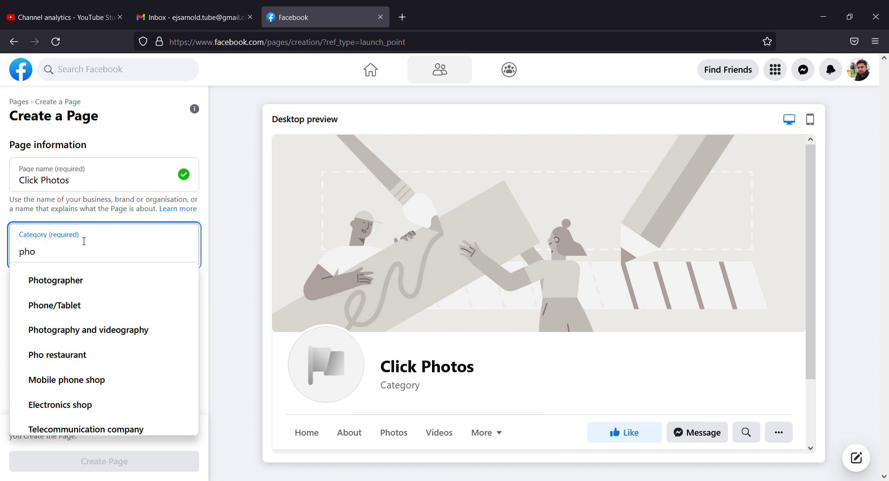
click(134, 335)
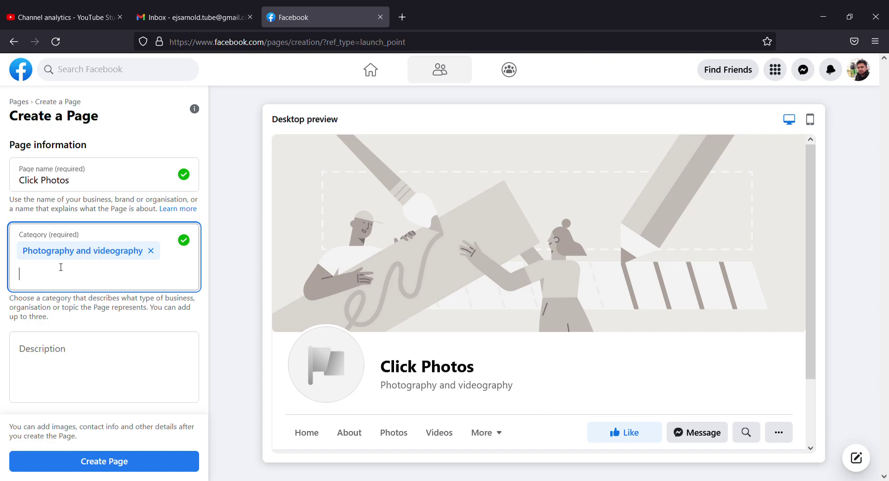
Step: Write a one-line description introducing the owner by name as being from London
click(91, 357)
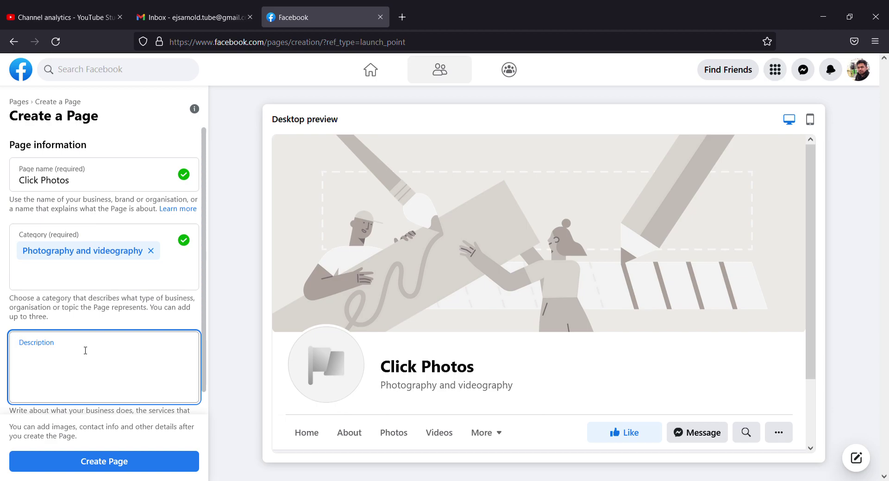
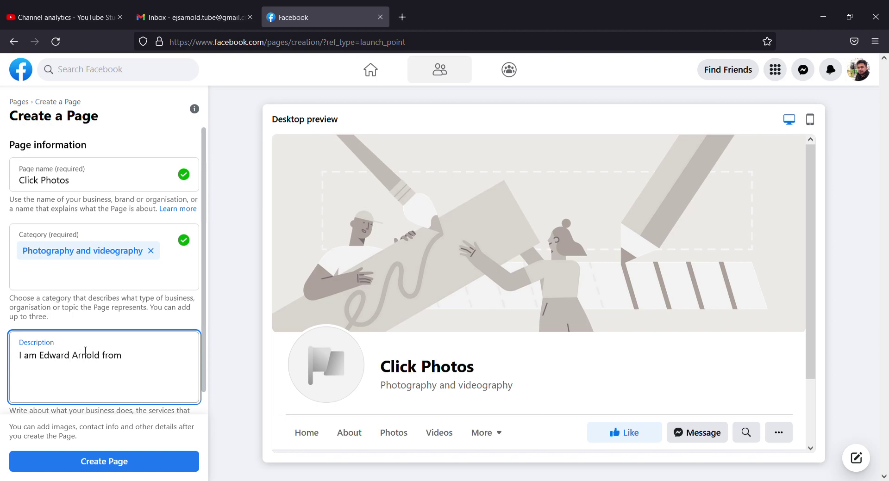
text( London.)
scroll(114, 325, down, 1)
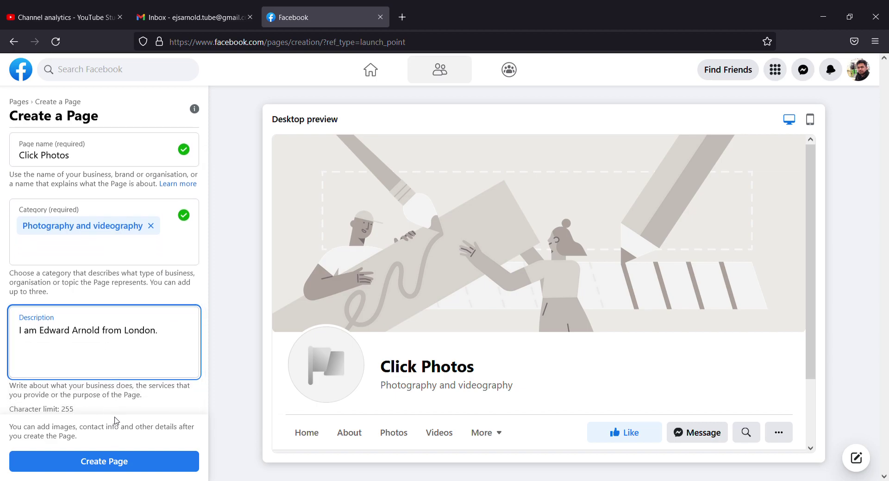
Step: Create the page and upload the Click Photos logo as its profile picture
click(119, 463)
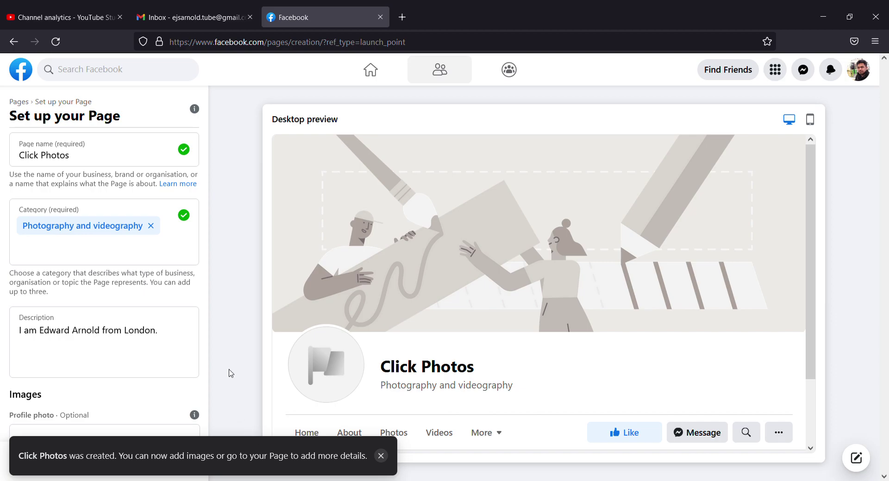
scroll(132, 337, down, 5)
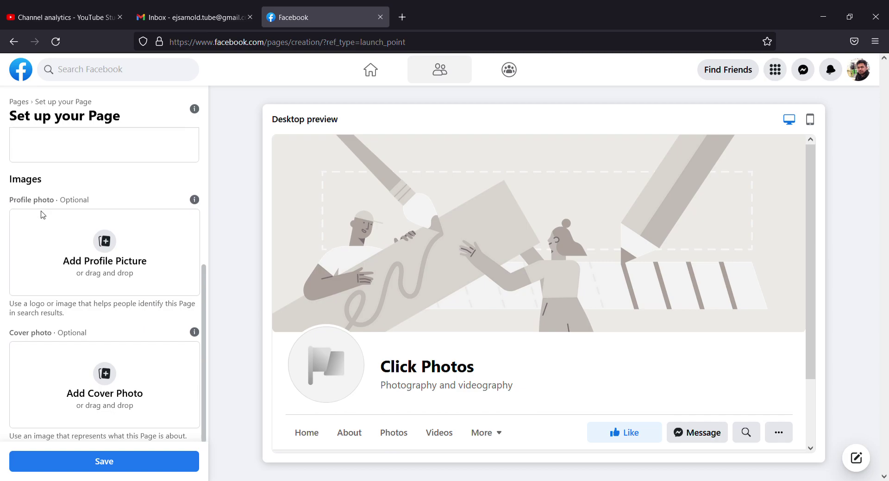
click(109, 253)
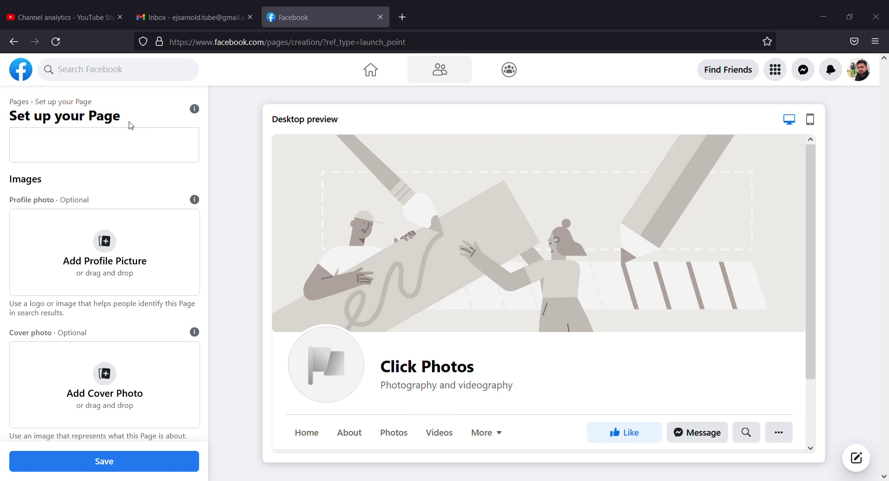
key(Return)
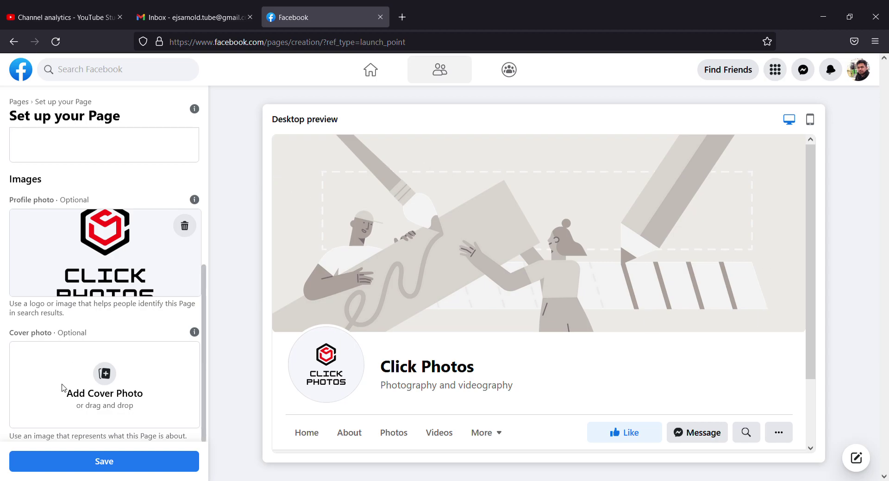
Step: Upload the HOW TO VLOG phone image as the cover photo and reposition it lower
click(107, 379)
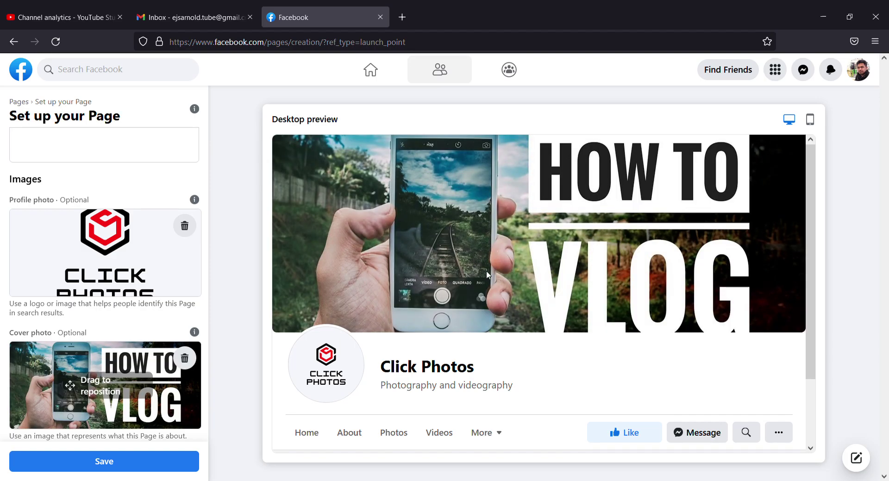
drag(486, 275, 534, 232)
drag(93, 405, 82, 383)
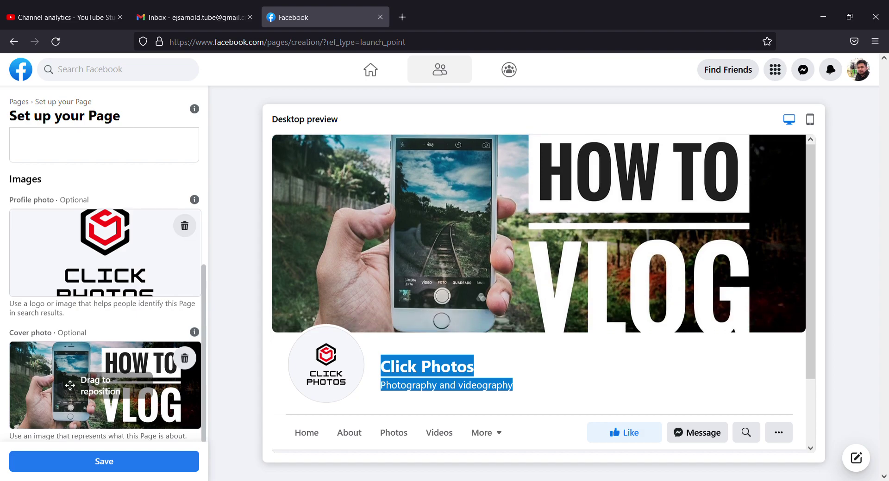
Step: Save both page photos and look over the new Click Photos page home
click(99, 467)
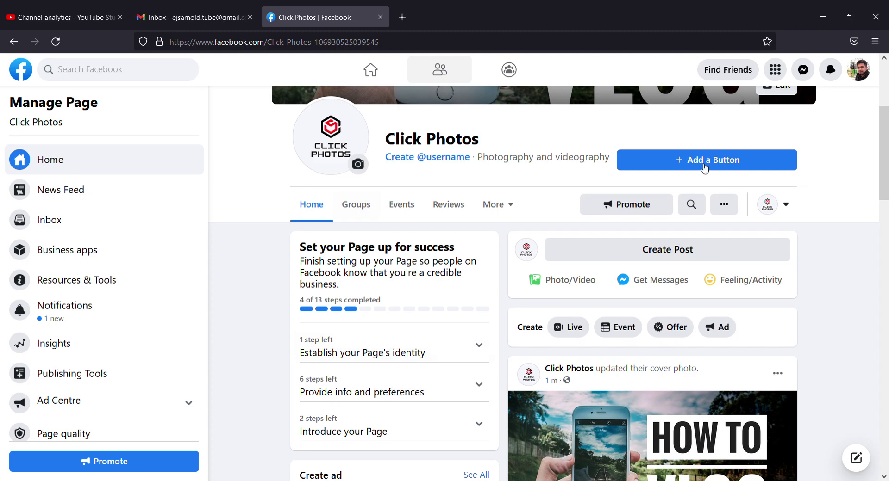
scroll(818, 370, down, 4)
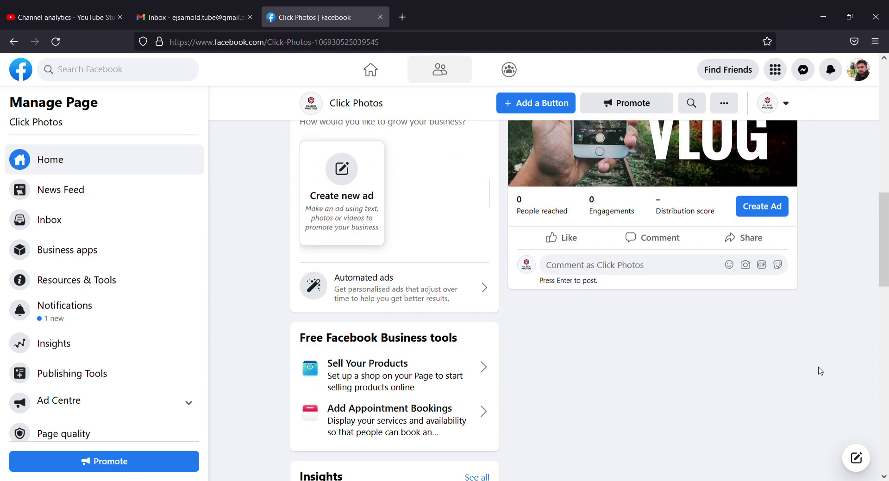
scroll(820, 372, up, 3)
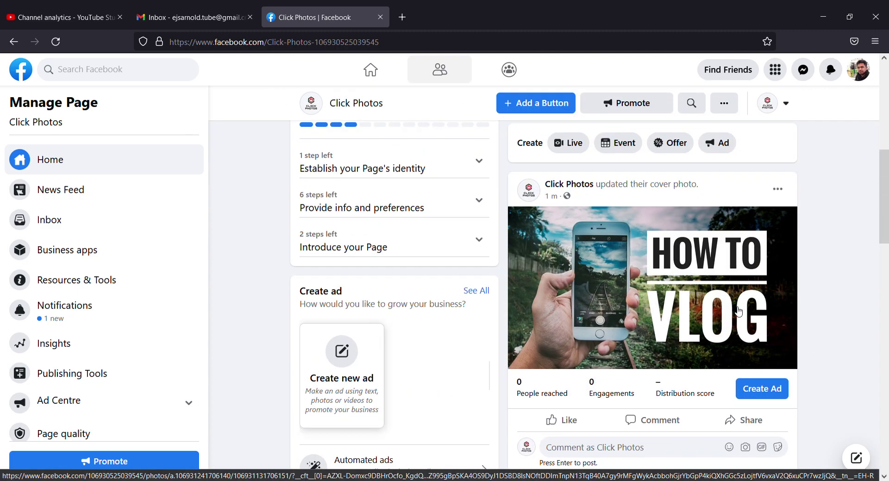
scroll(739, 313, down, 4)
scroll(739, 313, down, 2)
scroll(734, 312, up, 10)
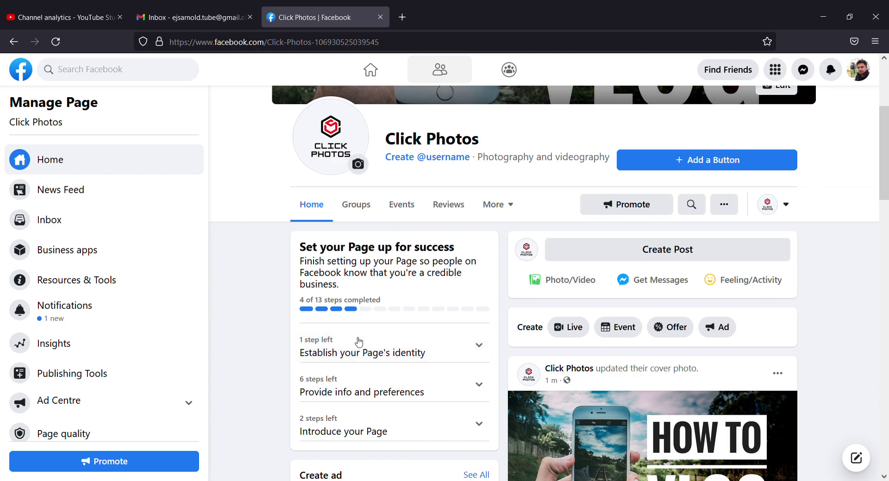
Step: Set the Click Photos logo as the profile picture from the identity setup steps
click(382, 341)
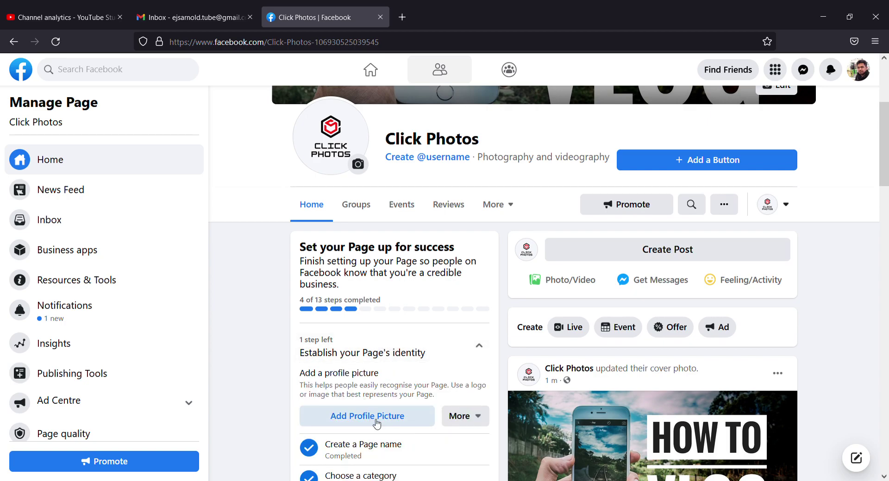
scroll(425, 388, down, 2)
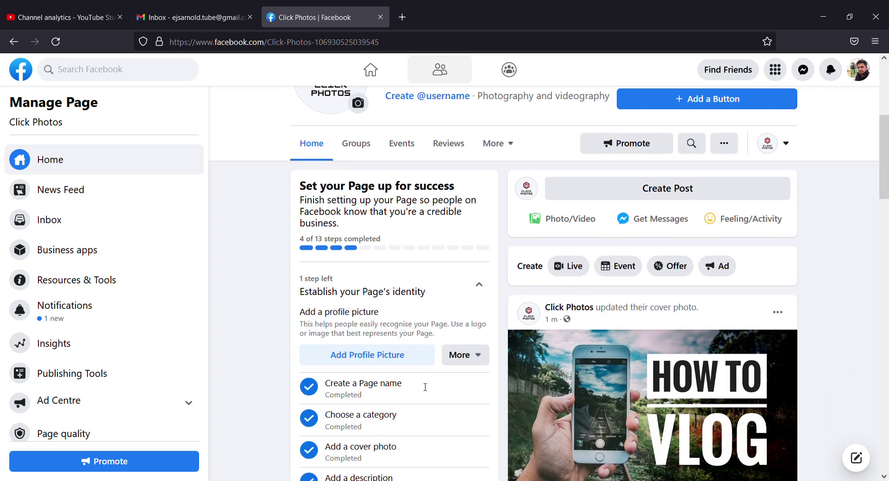
click(379, 355)
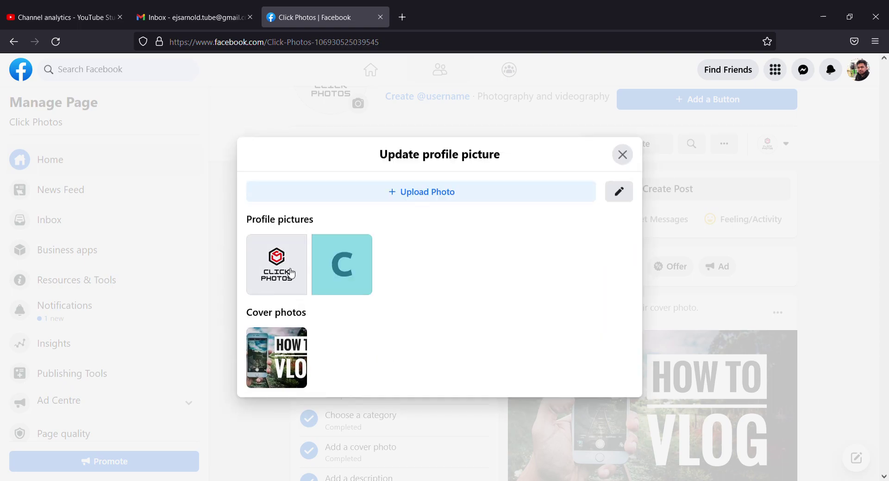
click(287, 272)
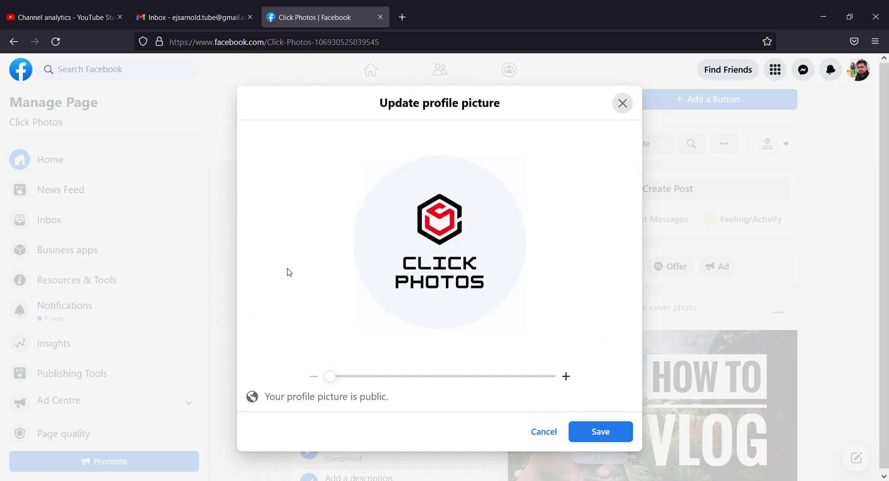
click(607, 438)
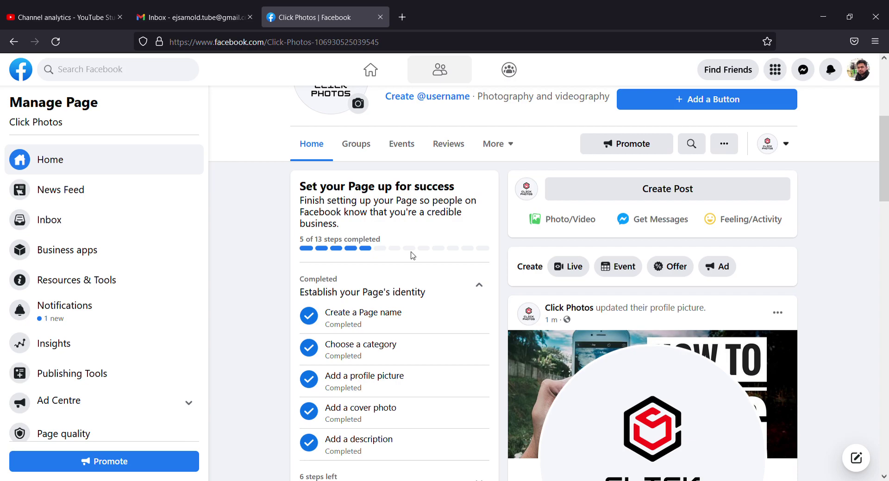
Step: Expand the remaining Provide info and preferences setup steps
scroll(437, 333, down, 3)
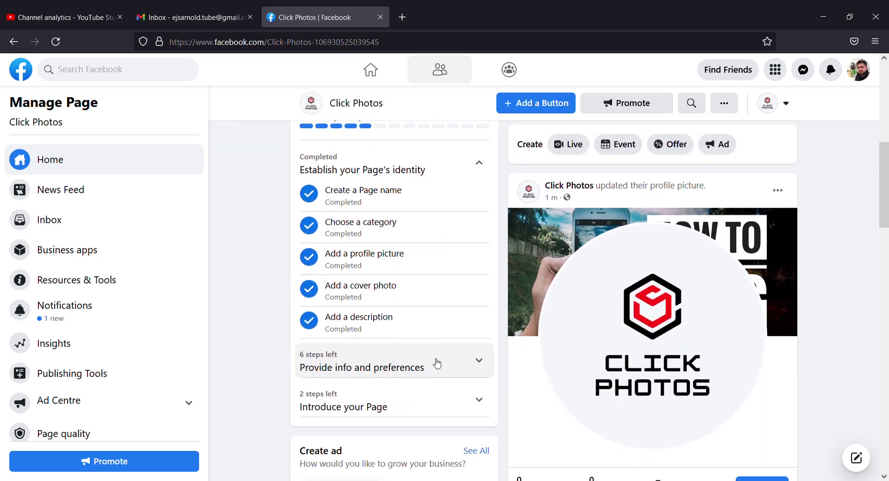
click(438, 367)
scroll(439, 361, down, 3)
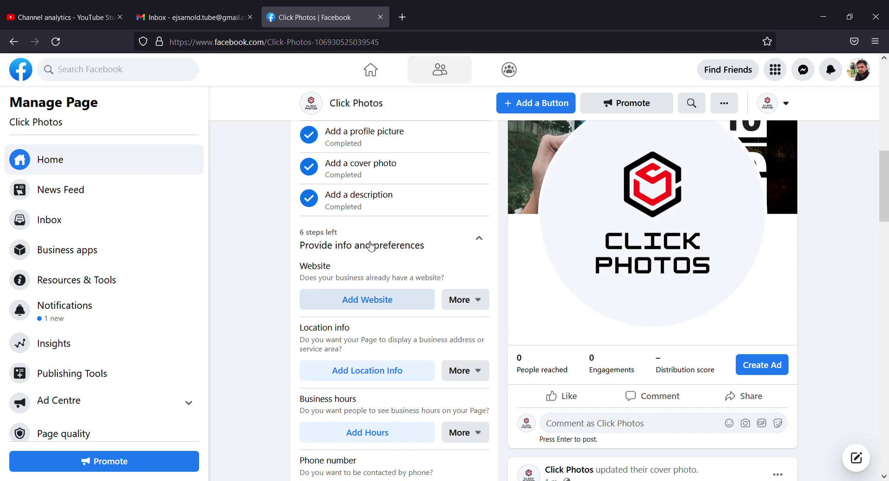
Step: Load clickphotos.co.uk in a new tab, copy its address, and return to Facebook
click(402, 17)
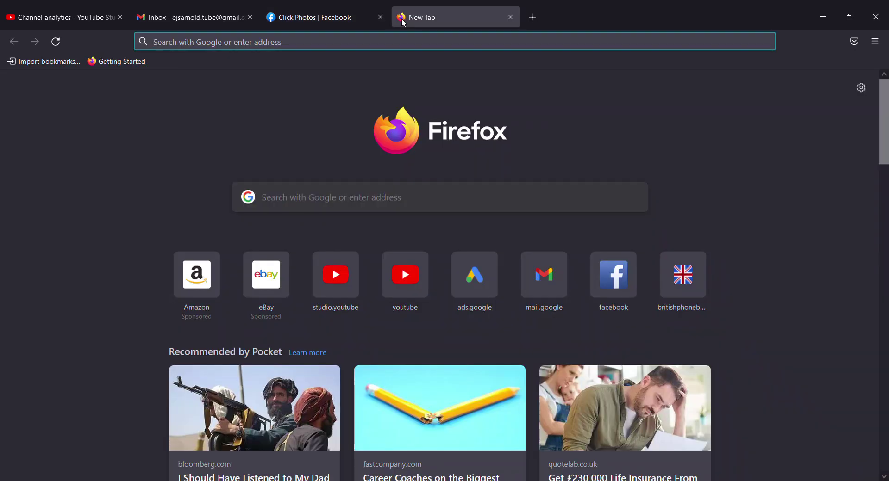
text(clickp)
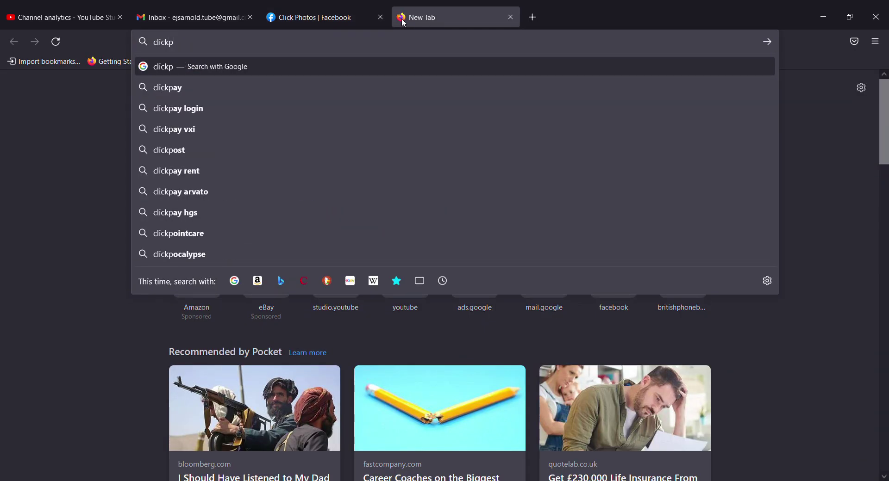
text(h)
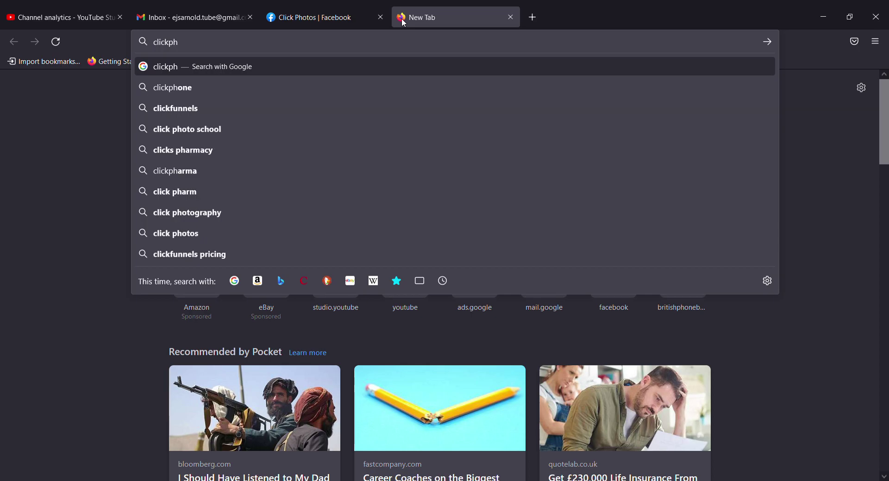
text(otos.co)
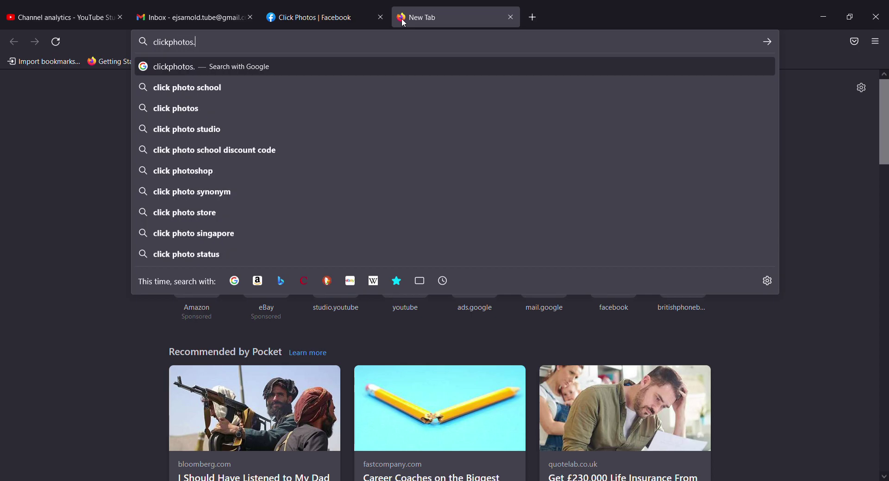
text(.uk)
key(Return)
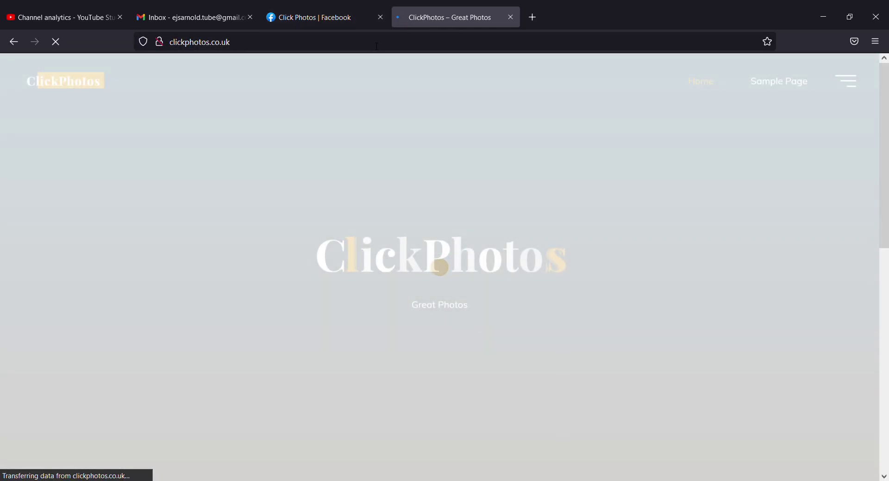
click(378, 46)
key(ctrl+c)
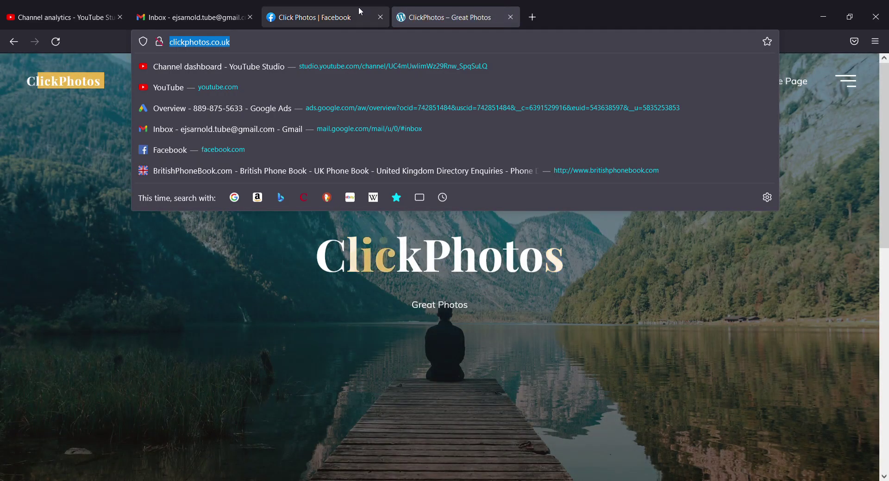
click(349, 8)
click(383, 303)
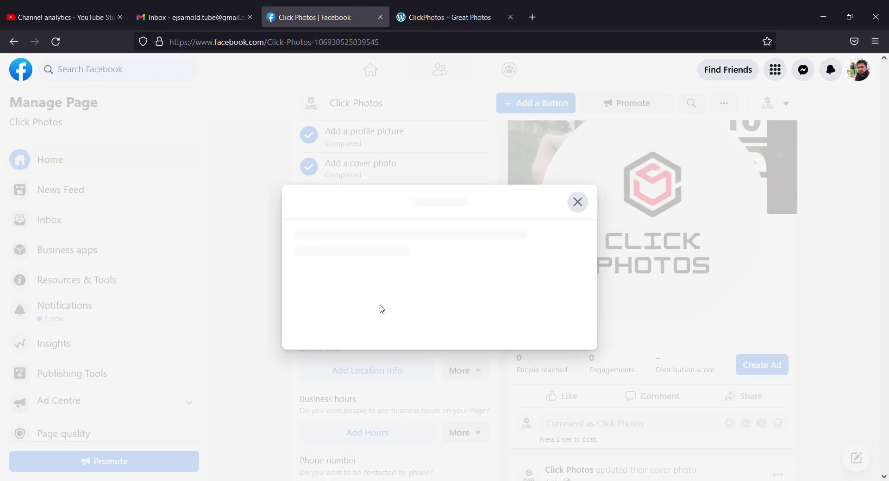
key(ctrl+v)
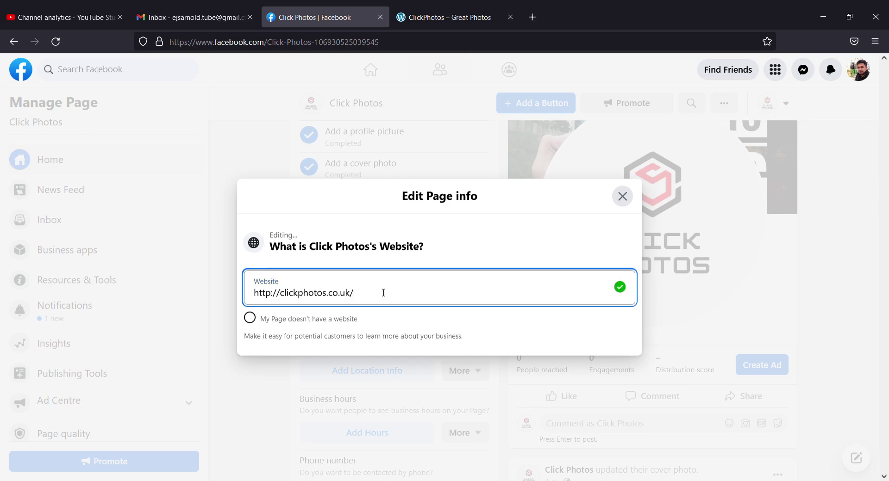
click(622, 196)
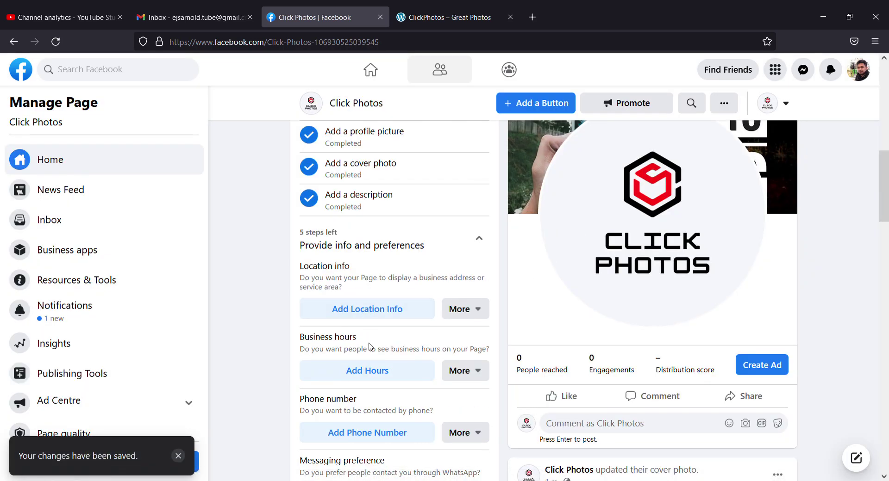
Step: Add the page's location: enter the street address and choose London as the city
click(373, 309)
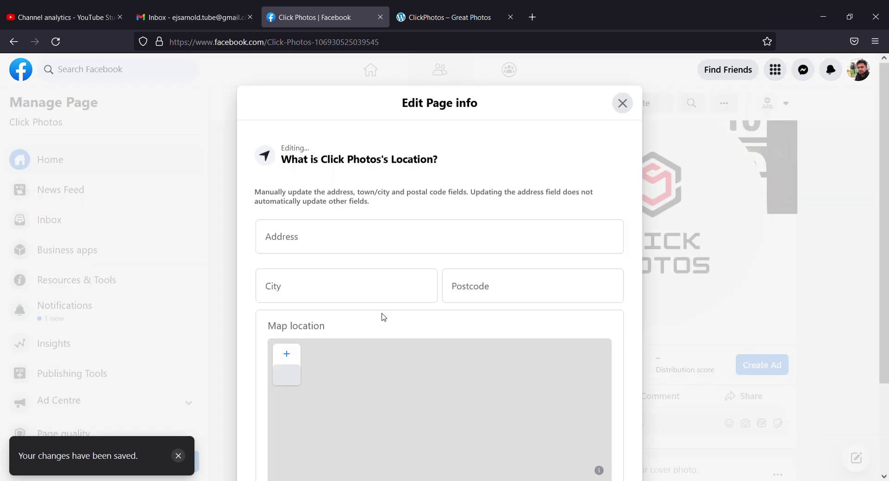
click(305, 242)
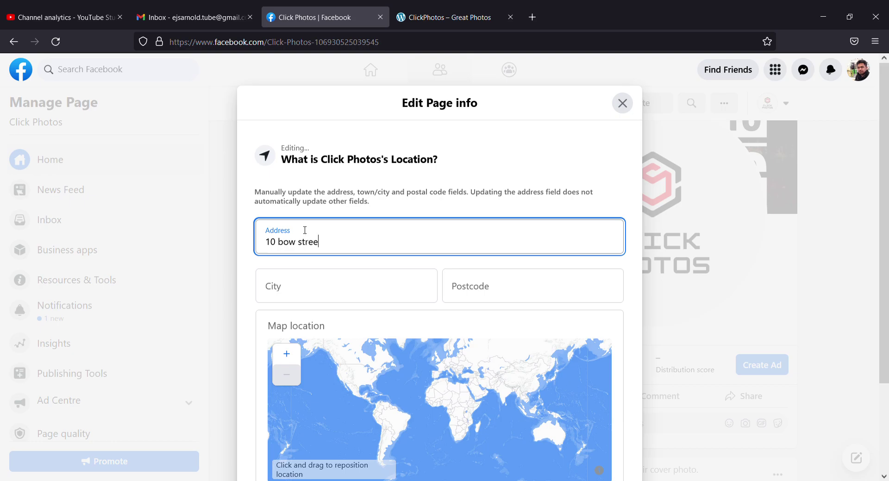
click(304, 286)
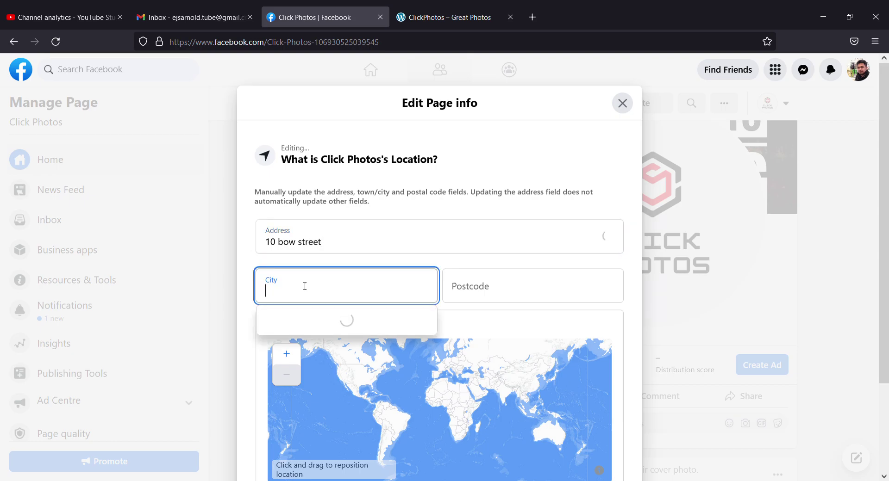
text(londo)
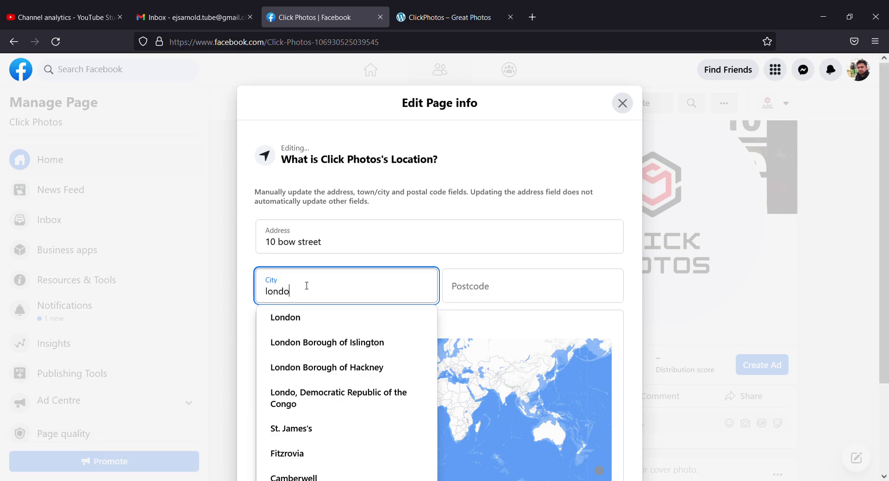
click(303, 327)
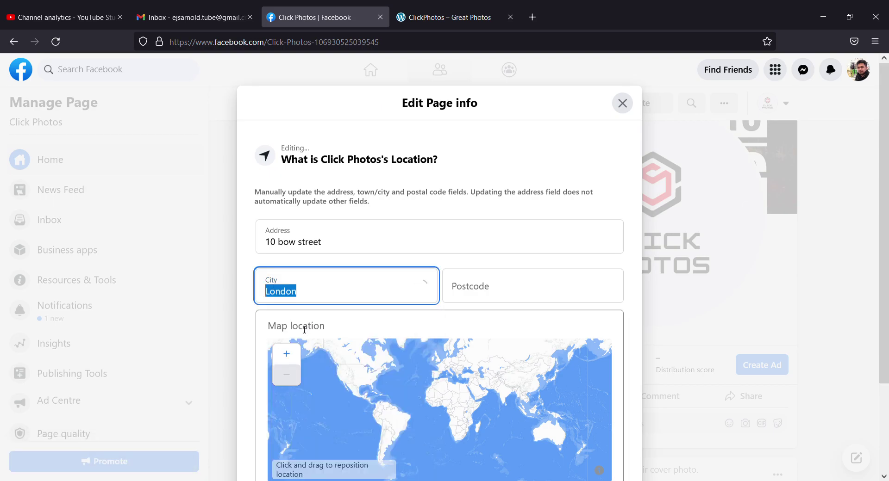
scroll(611, 273, down, 2)
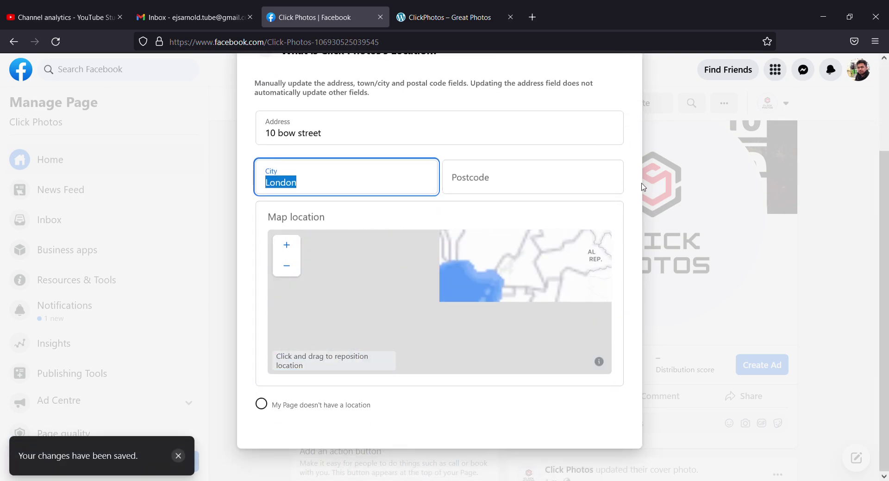
scroll(643, 188, up, 2)
Step: Set the Click Photos business hours to Always open and close the page info editor
click(623, 103)
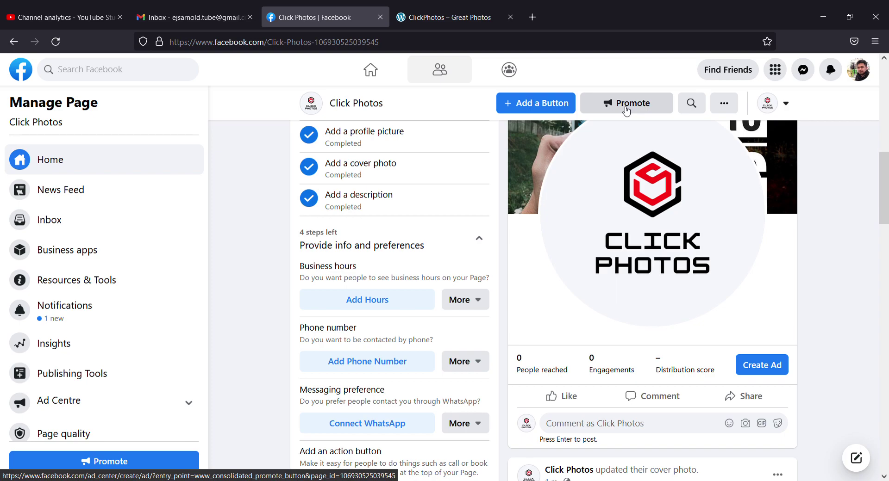
click(368, 302)
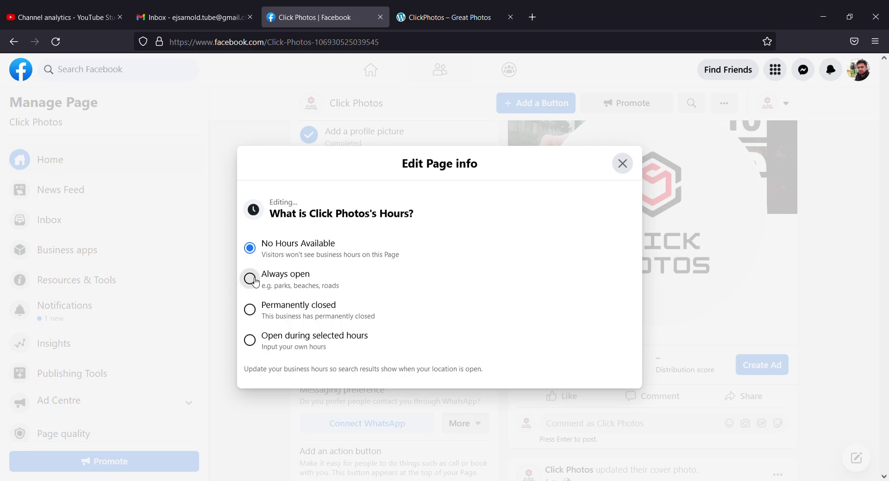
click(250, 279)
click(622, 164)
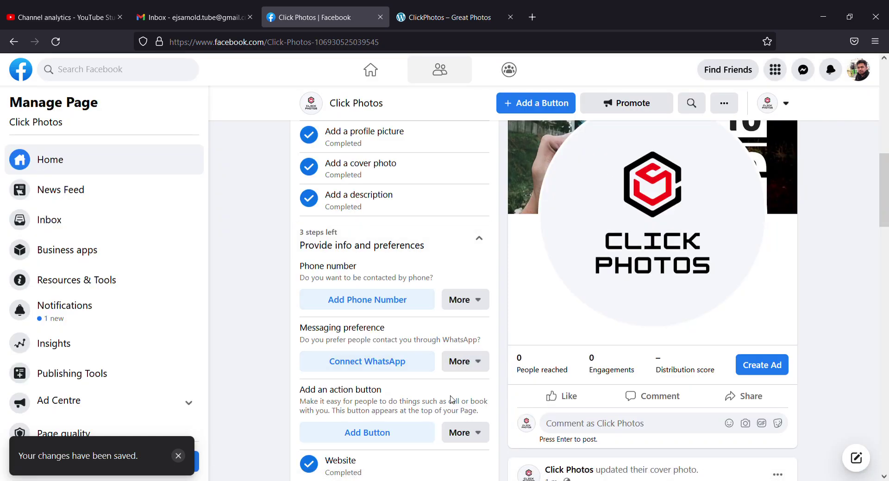
scroll(389, 393, down, 1)
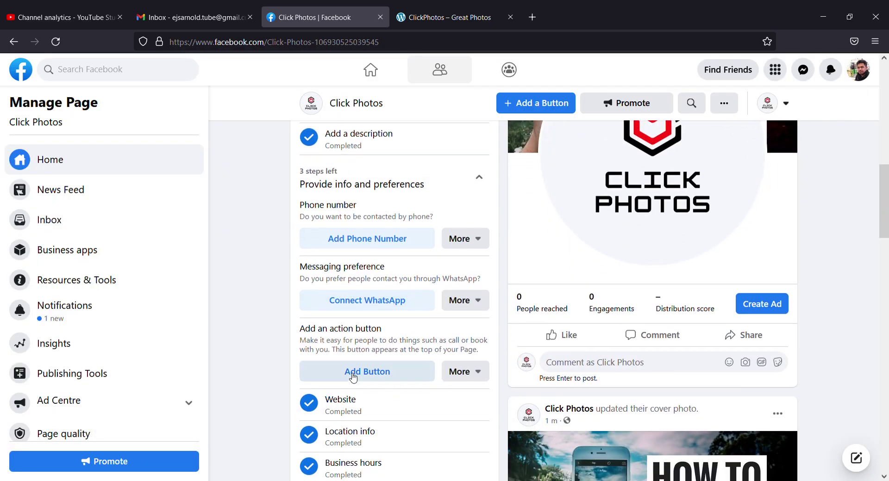
click(382, 373)
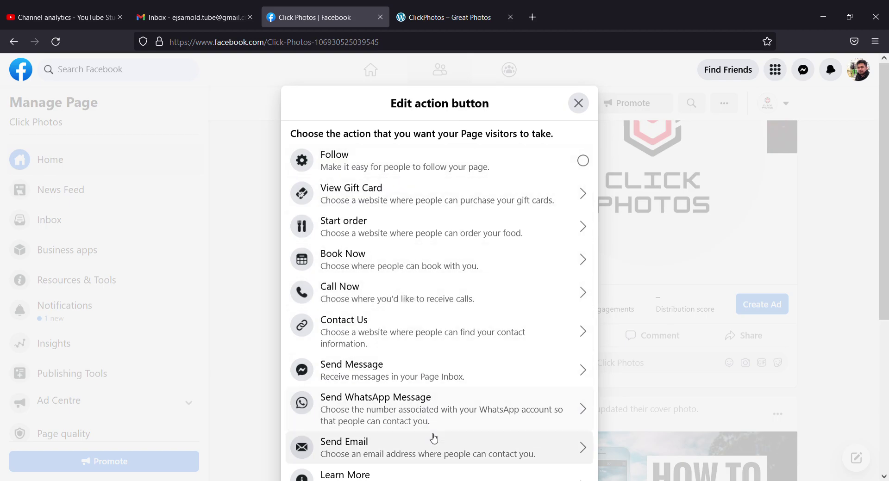
scroll(440, 456, down, 3)
scroll(447, 413, down, 3)
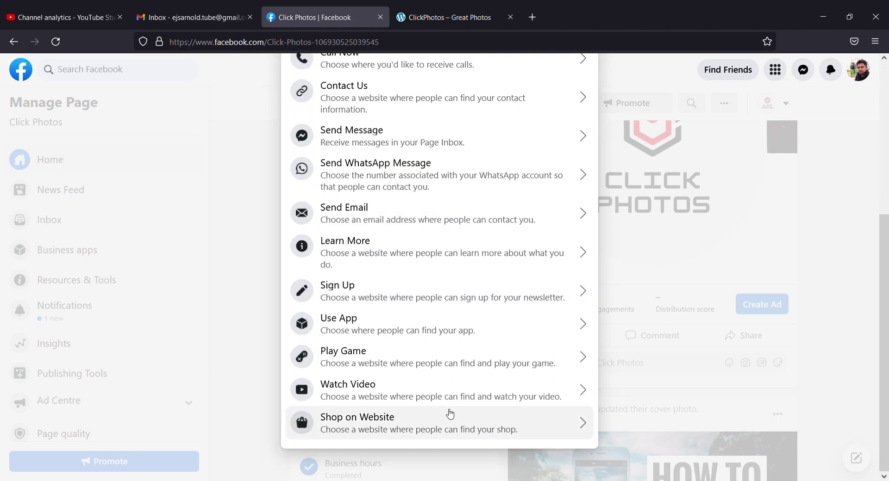
scroll(453, 415, up, 6)
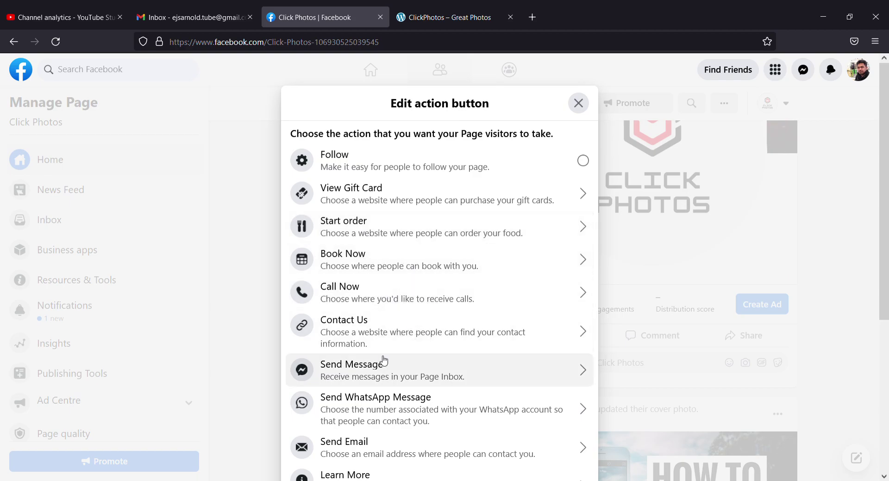
scroll(384, 361, down, 5)
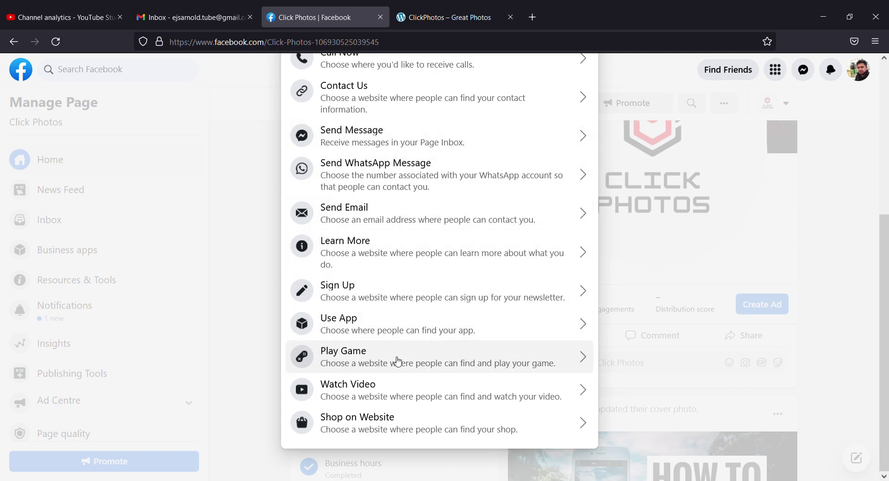
scroll(397, 361, up, 4)
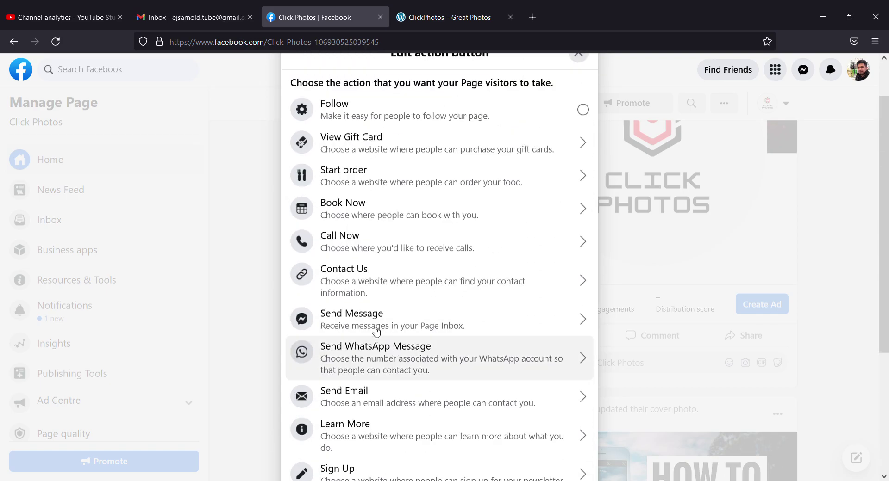
click(368, 288)
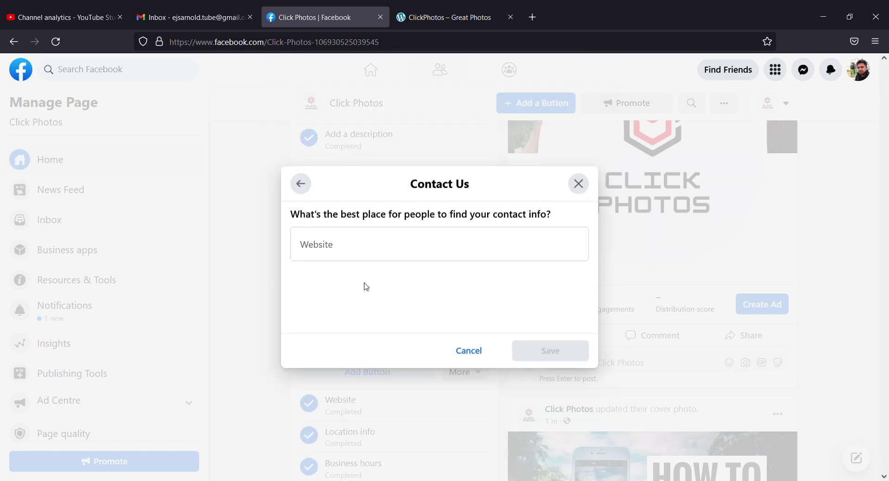
click(359, 249)
key(ctrl+v)
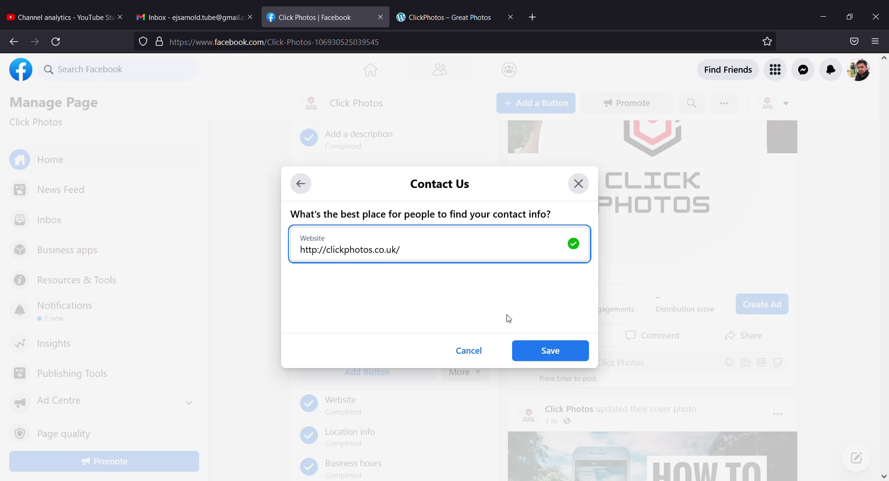
click(544, 352)
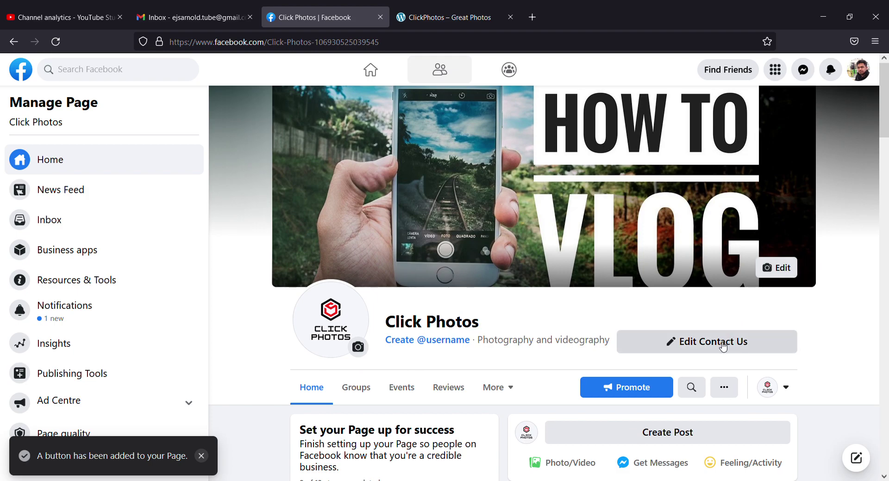
scroll(383, 346, down, 12)
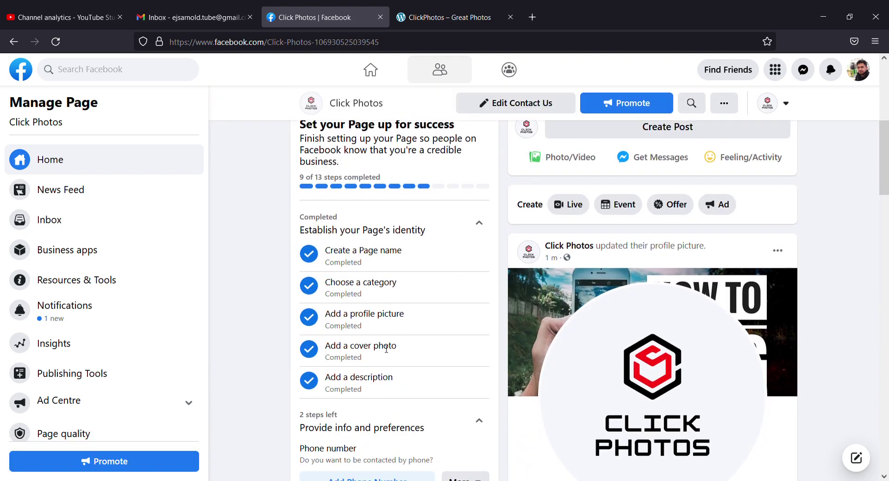
scroll(384, 345, up, 2)
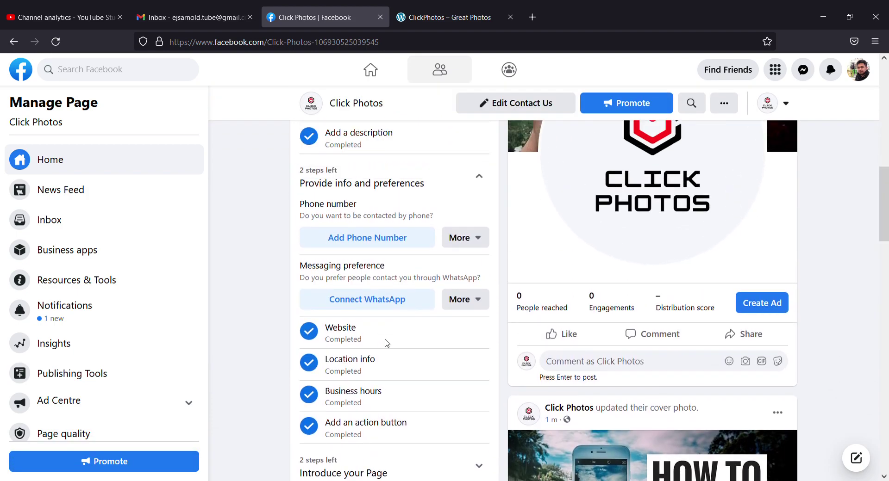
scroll(385, 344, down, 5)
scroll(440, 355, down, 7)
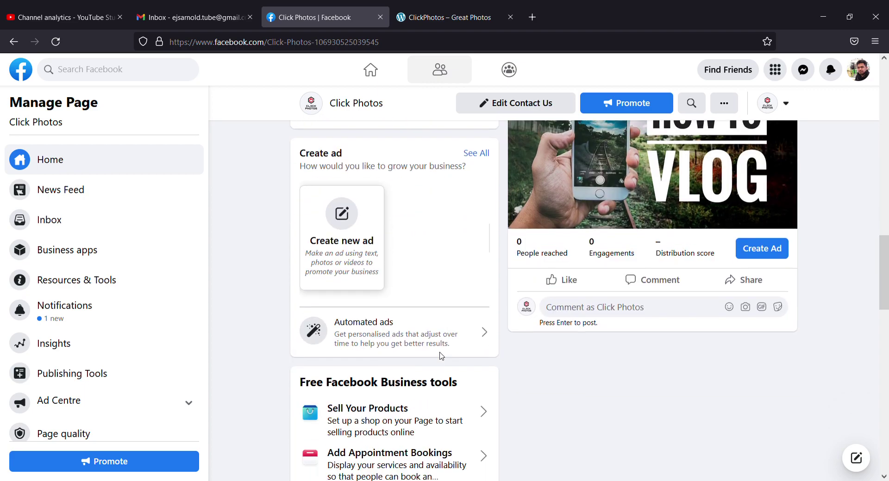
scroll(449, 357, down, 4)
scroll(591, 349, up, 4)
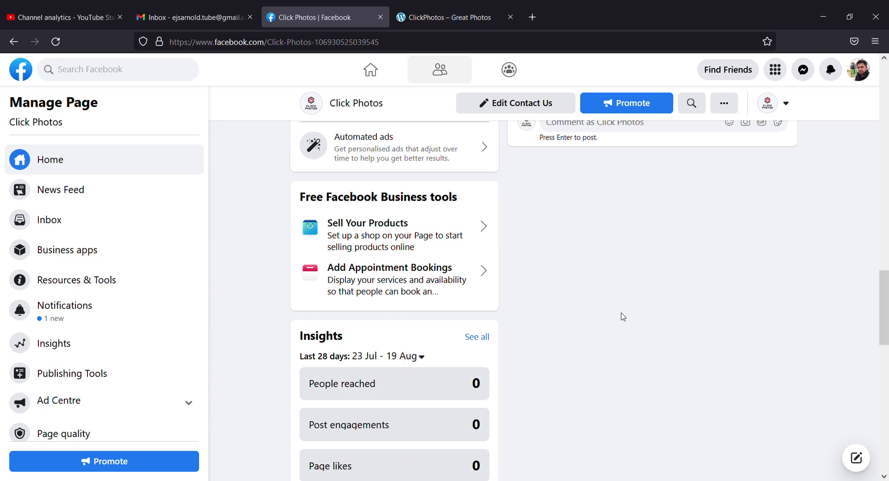
scroll(621, 315, up, 8)
scroll(623, 318, up, 10)
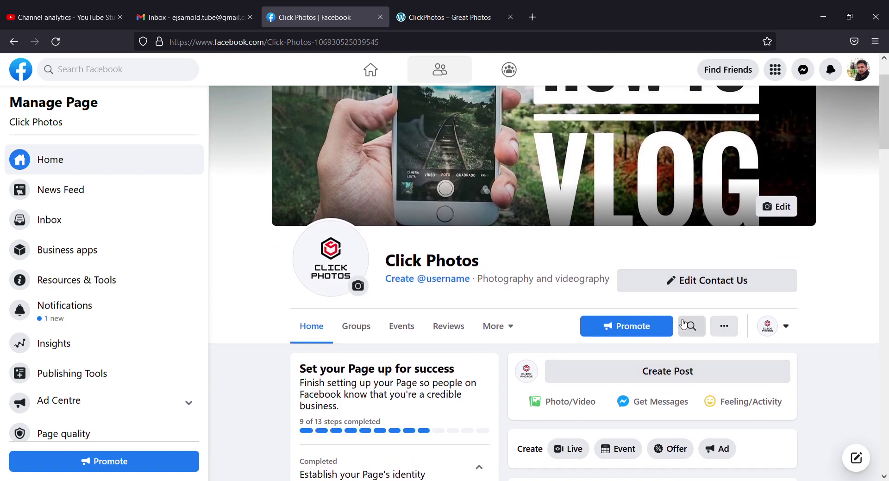
Step: Interact as the personal profile and scroll to the page's About card showing website and messaging
click(794, 334)
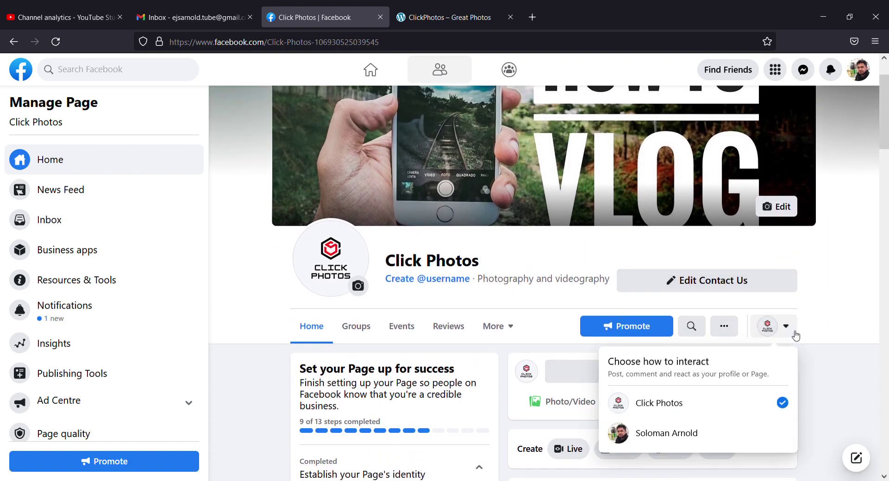
click(693, 433)
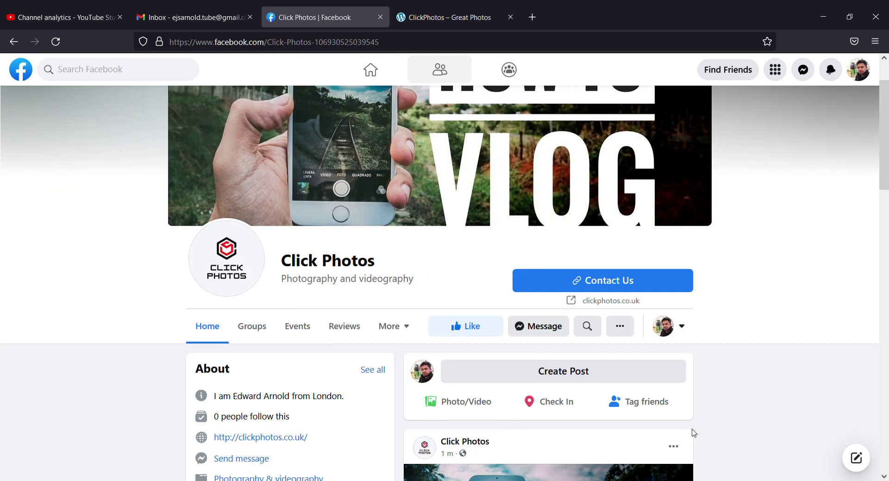
scroll(782, 304, up, 2)
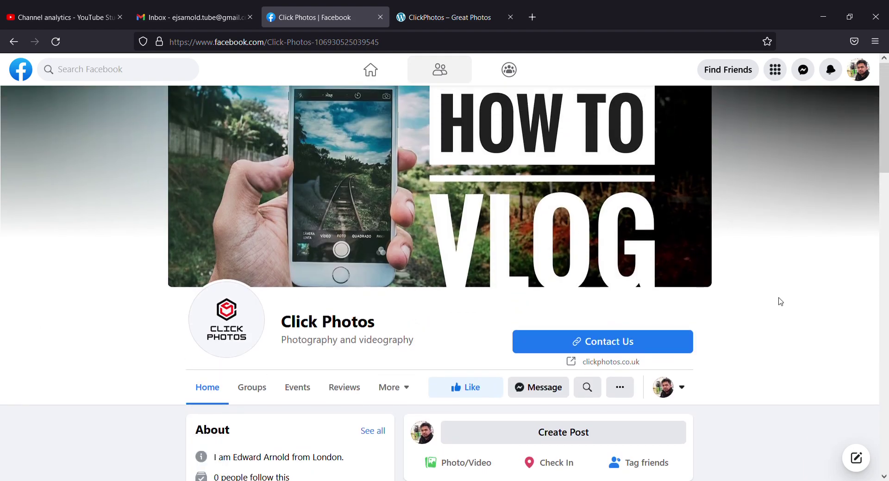
scroll(780, 302, down, 10)
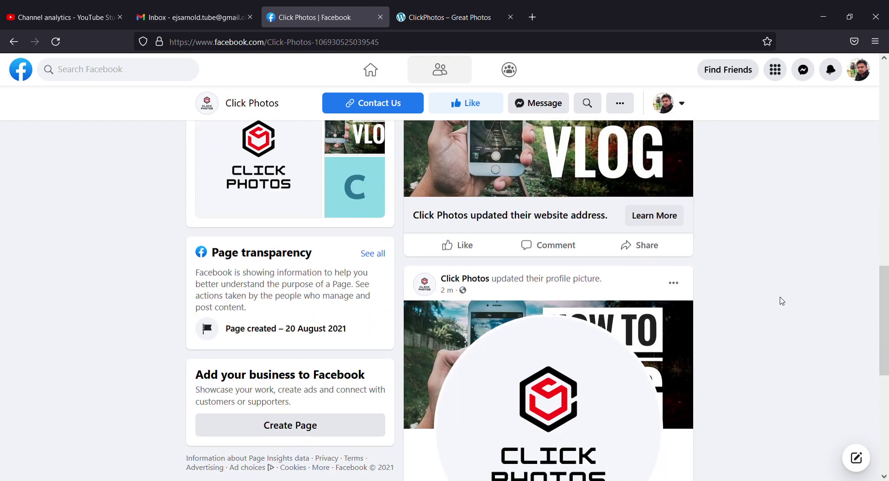
scroll(763, 237, up, 10)
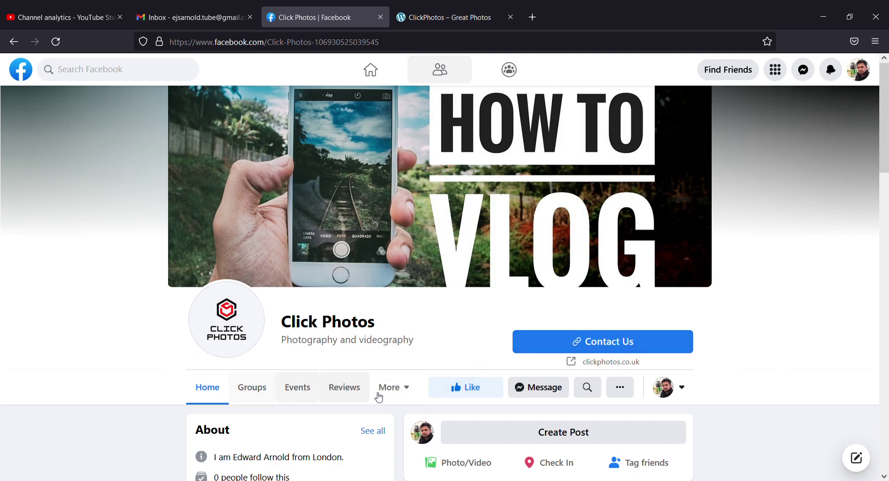
scroll(728, 397, down, 5)
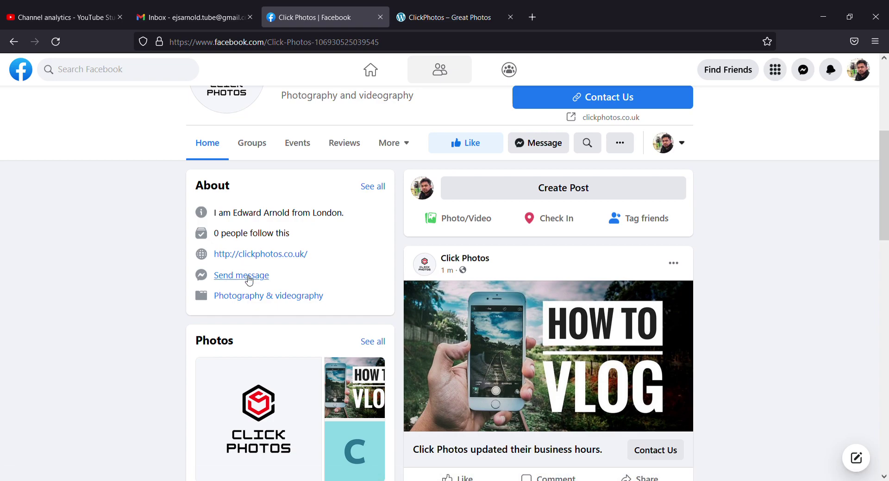
Step: Send the message 'hi' to Click Photos, then close the chat window
click(249, 276)
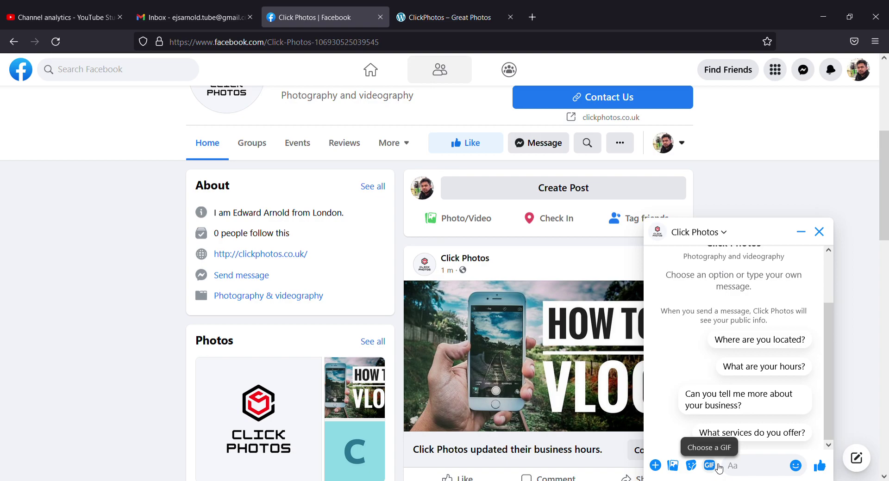
text(hi)
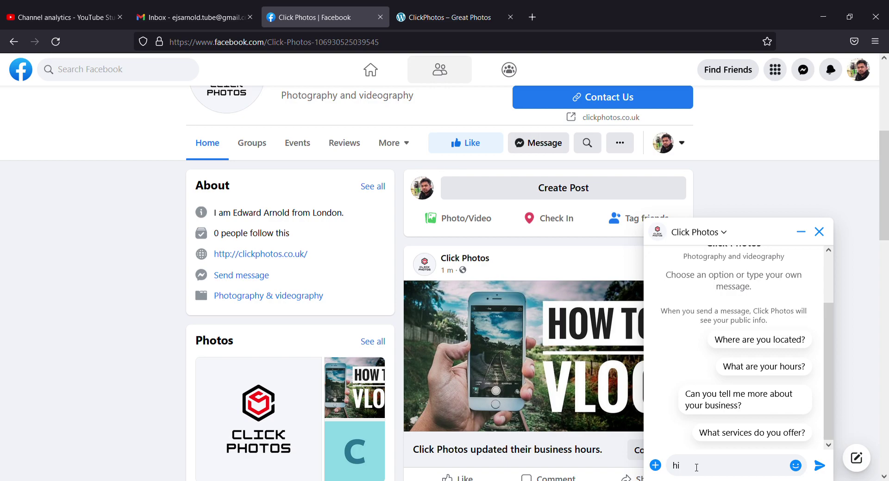
key(Return)
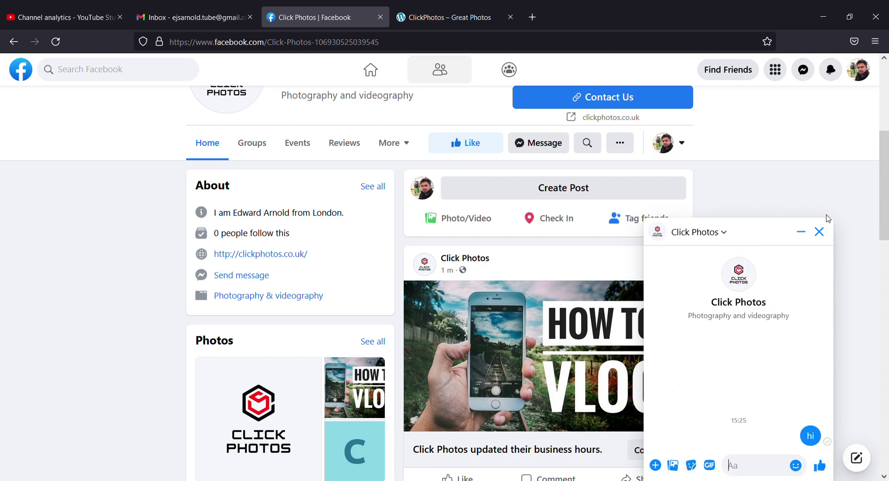
click(819, 232)
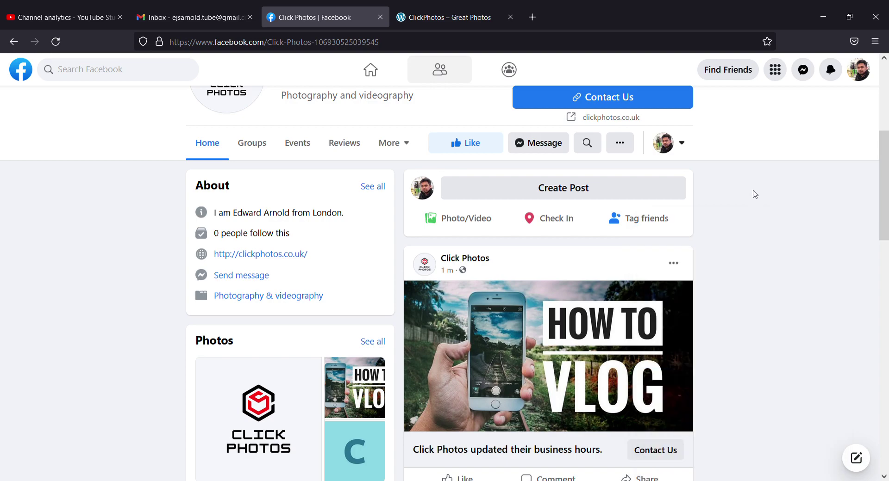
scroll(730, 218, up, 5)
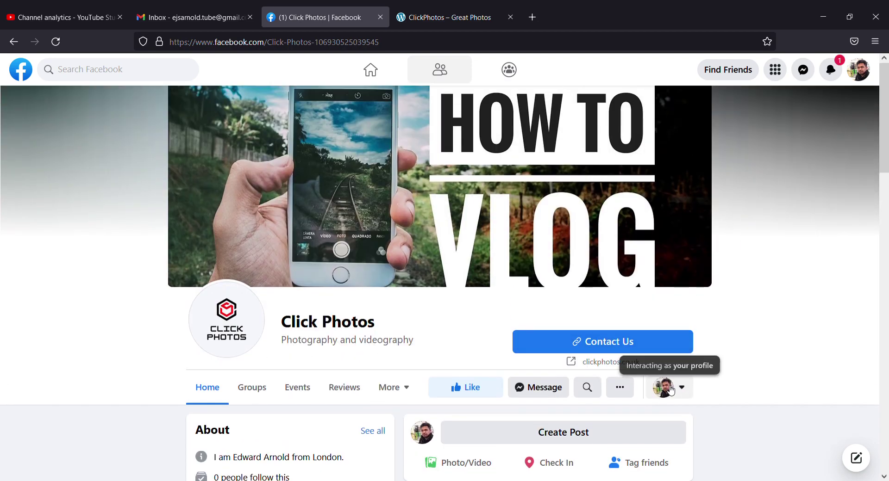
Step: Switch back to interacting as Click Photos and open the newly received message
click(672, 391)
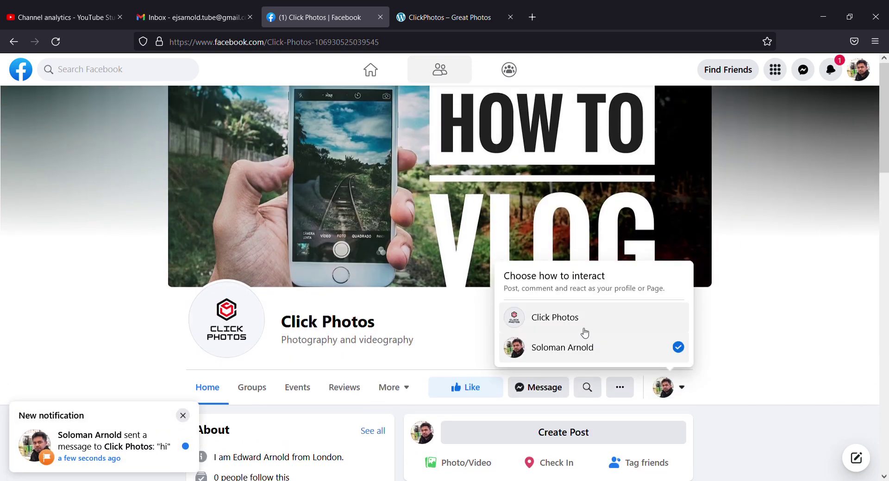
click(576, 318)
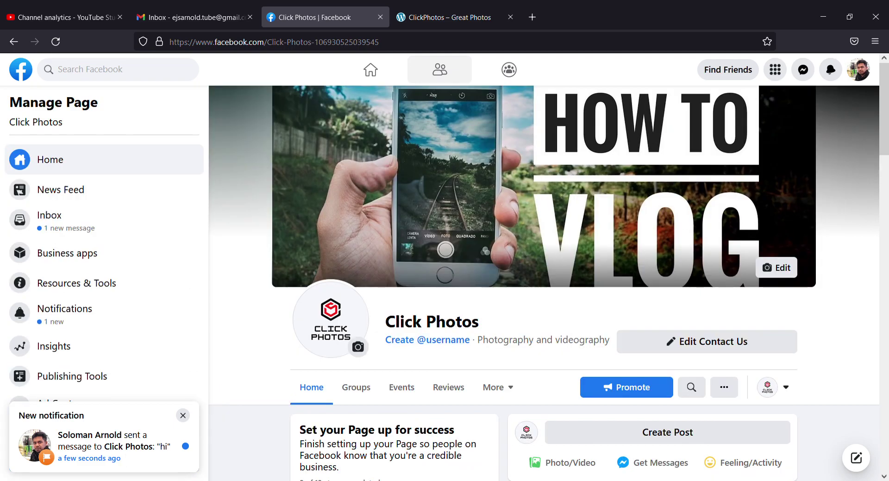
click(96, 456)
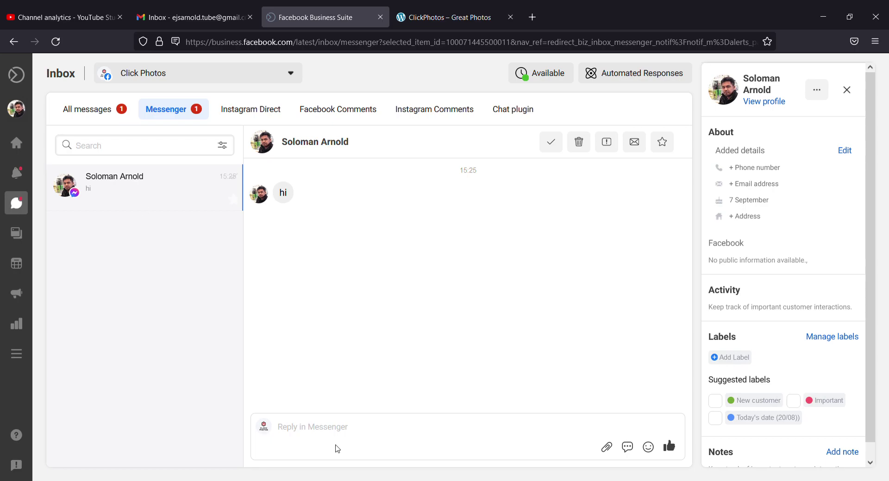
Step: Reply 'hi' to the message from the Business Suite inbox
click(337, 428)
text(hi)
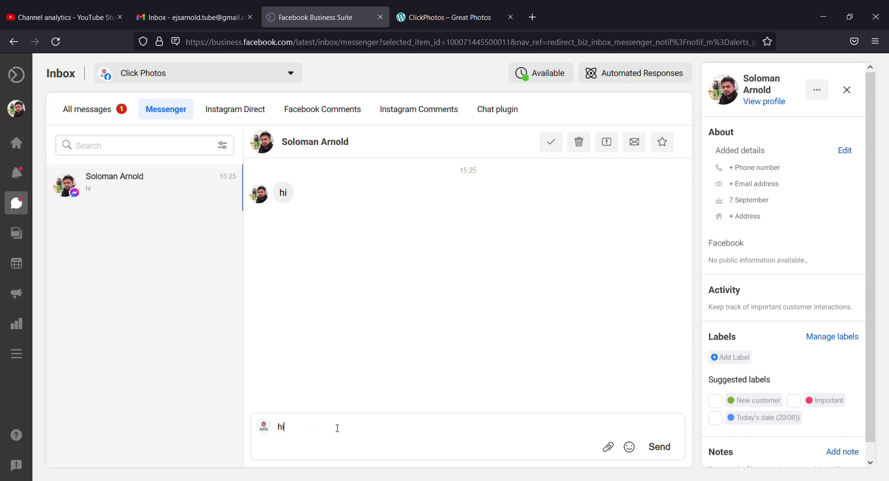
key(Return)
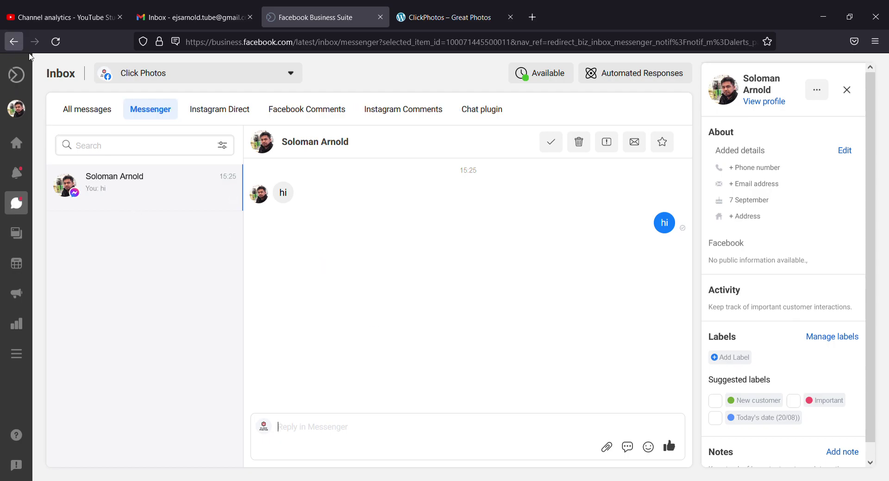
mouse_move(12, 128)
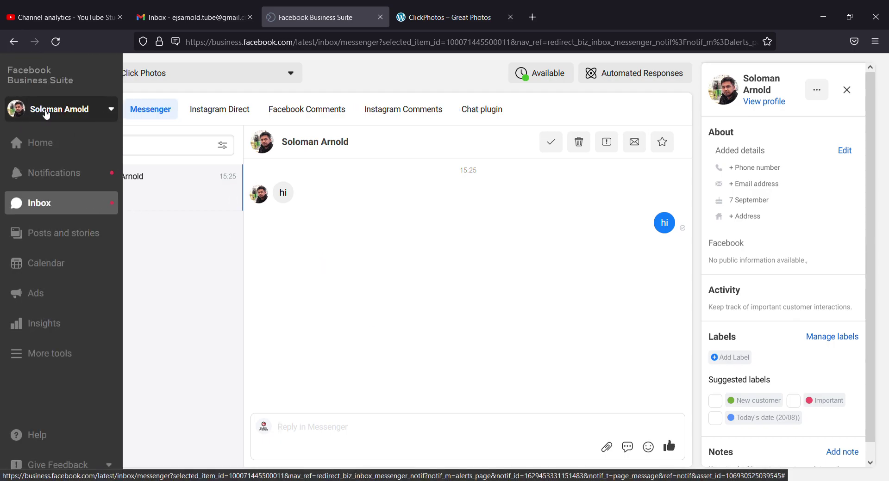
click(47, 114)
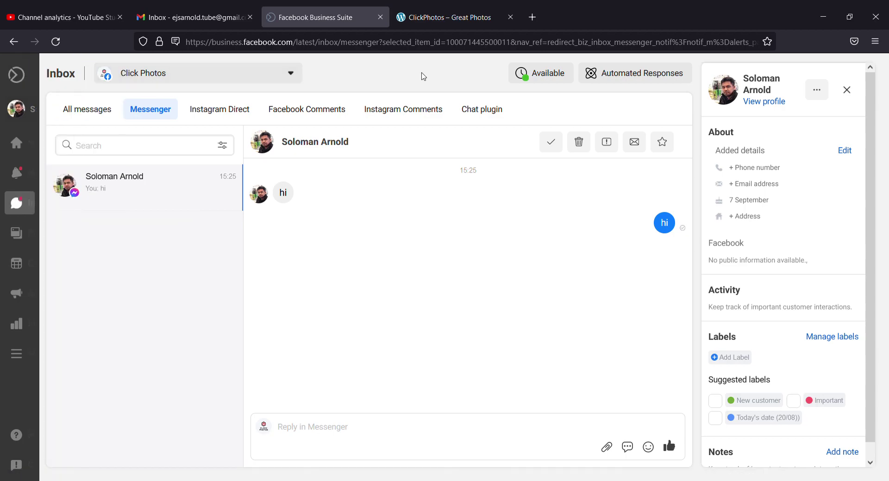
click(346, 42)
Step: Go to facebook.com and like the Click Photos cover photo post in the news feed
text(facebook.com)
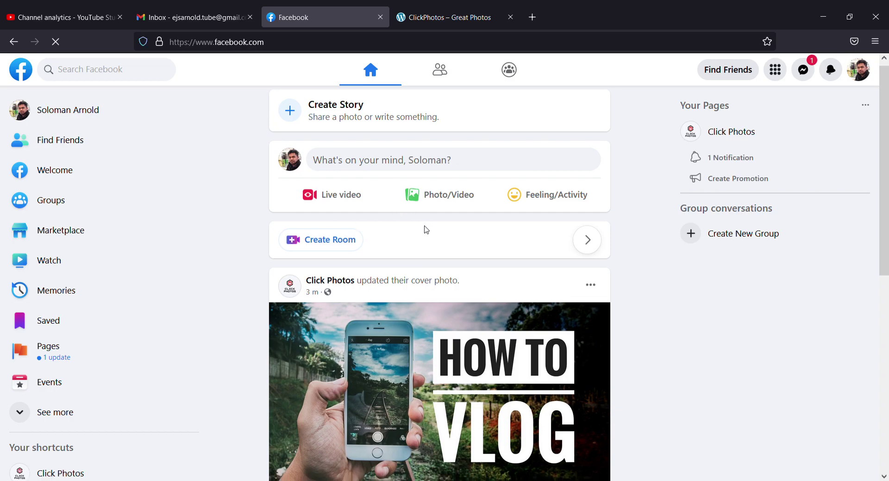
scroll(437, 251, down, 5)
click(299, 267)
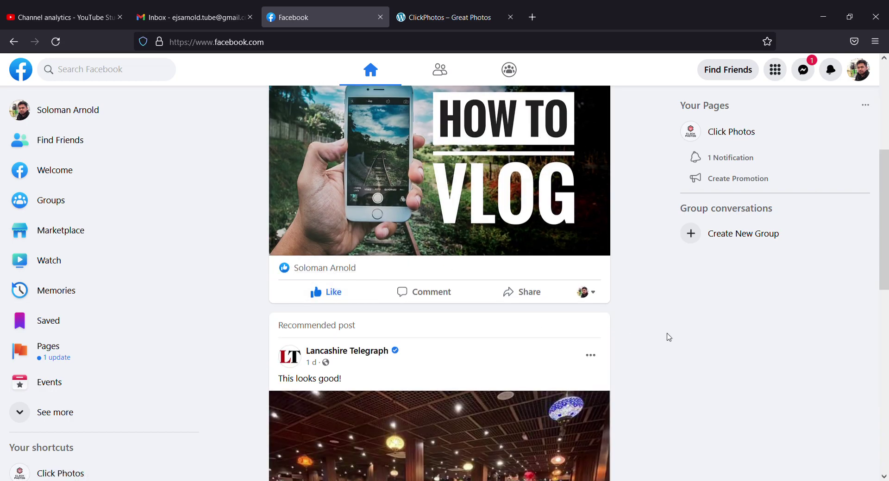
scroll(668, 333, up, 5)
scroll(667, 331, down, 3)
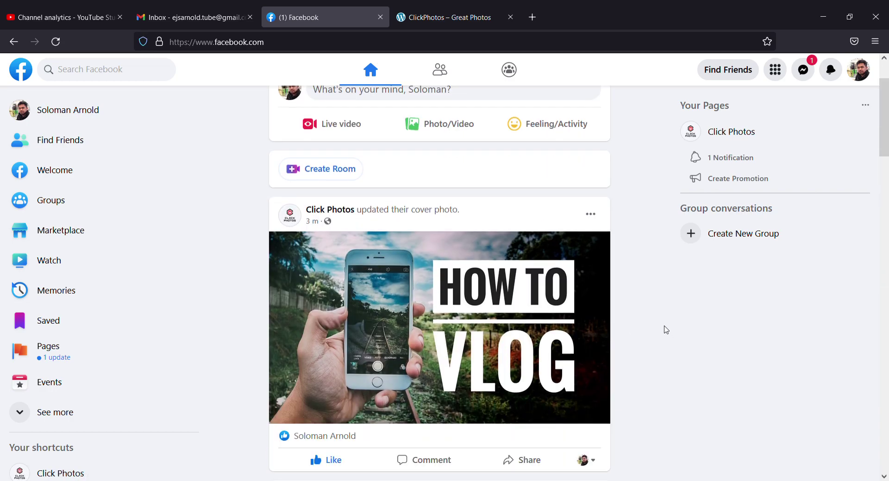
scroll(666, 330, up, 3)
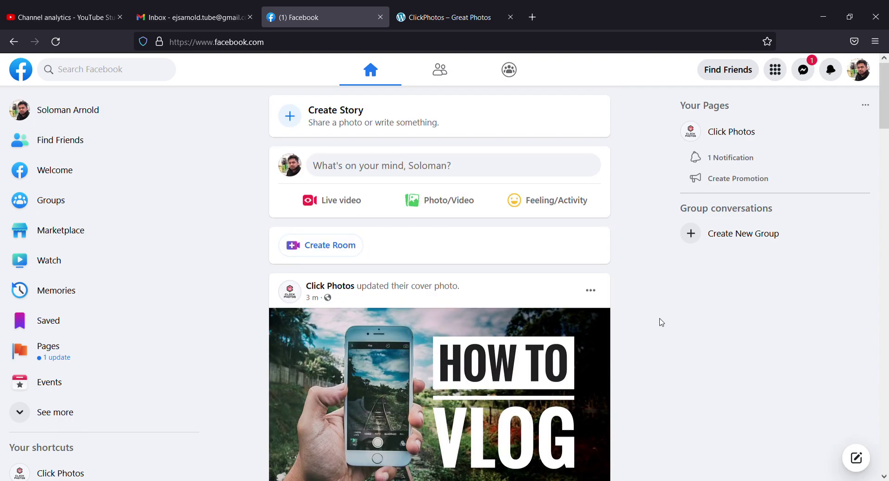